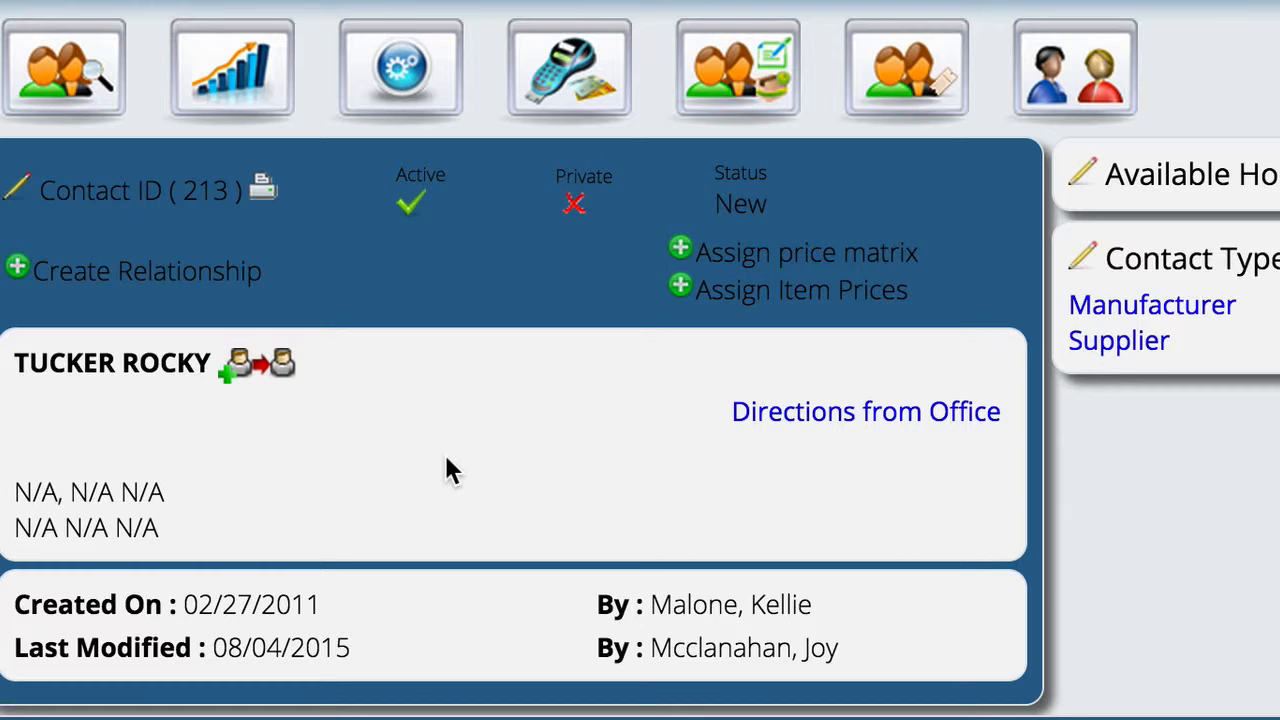
Set Tucker Rocky's supplier info to export purchase orders using Tucker Rocky WebInterface.
left_click(1113, 345)
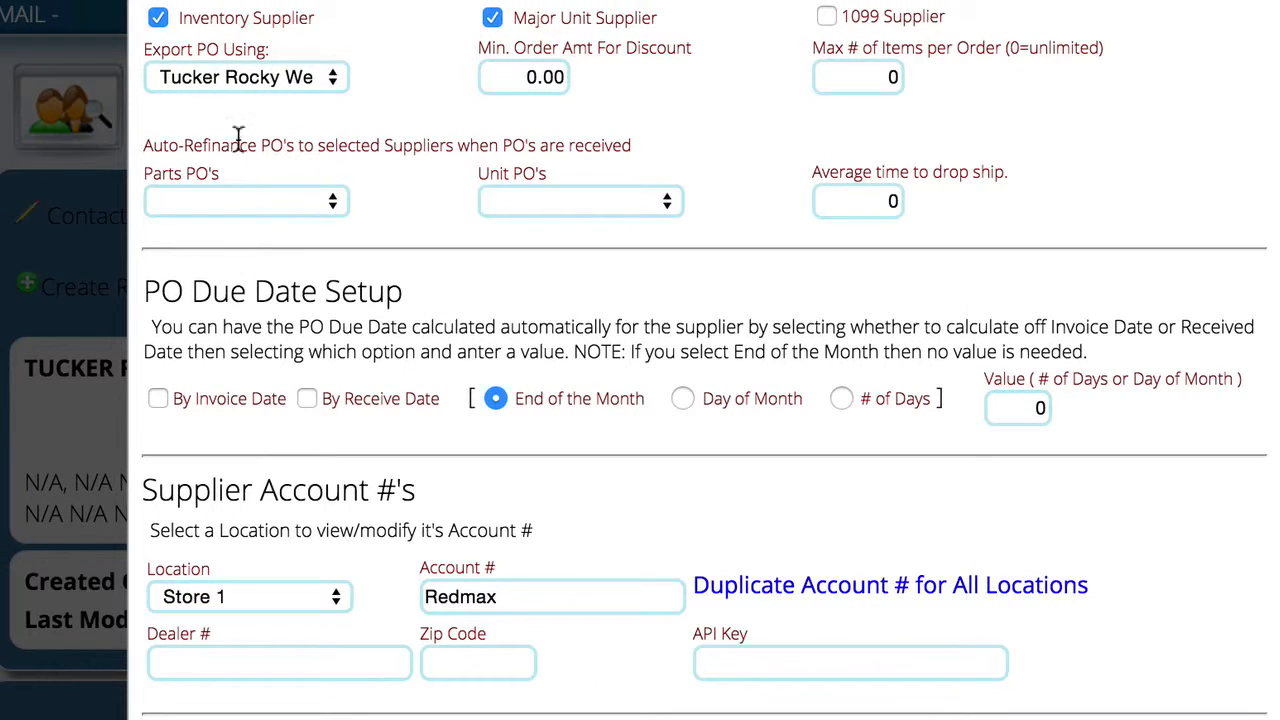
left_click(242, 77)
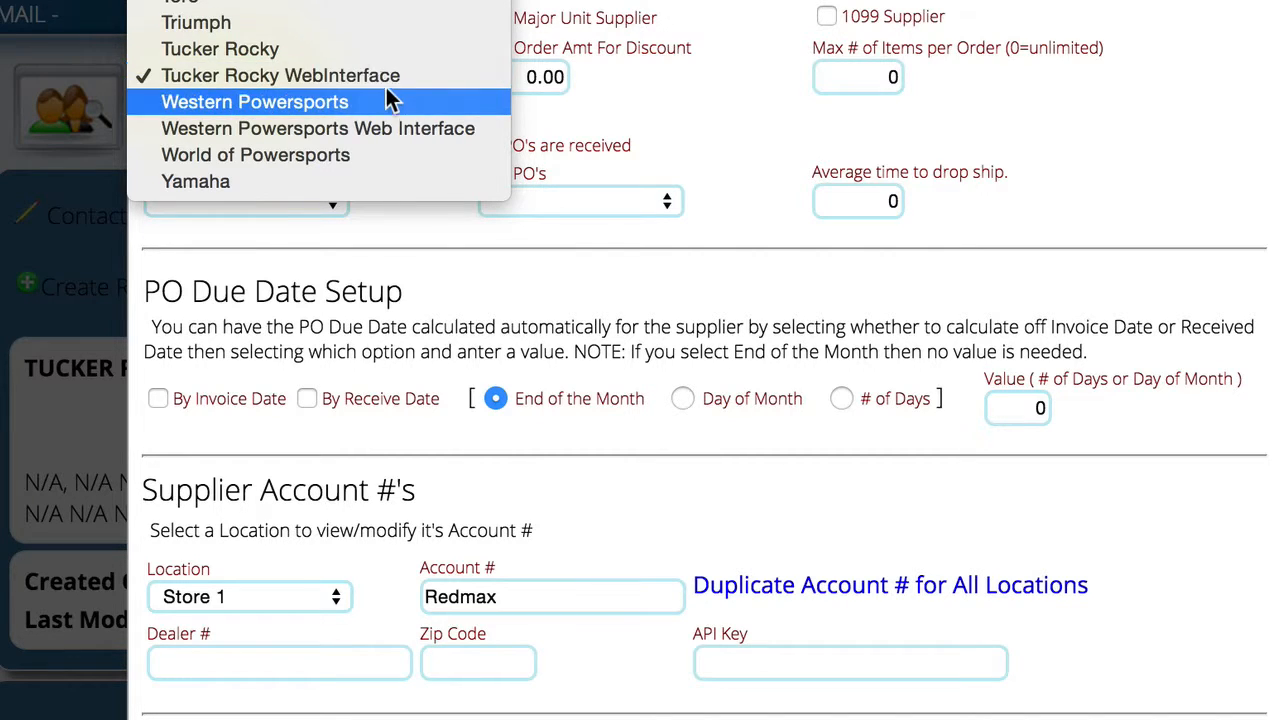
left_click(489, 76)
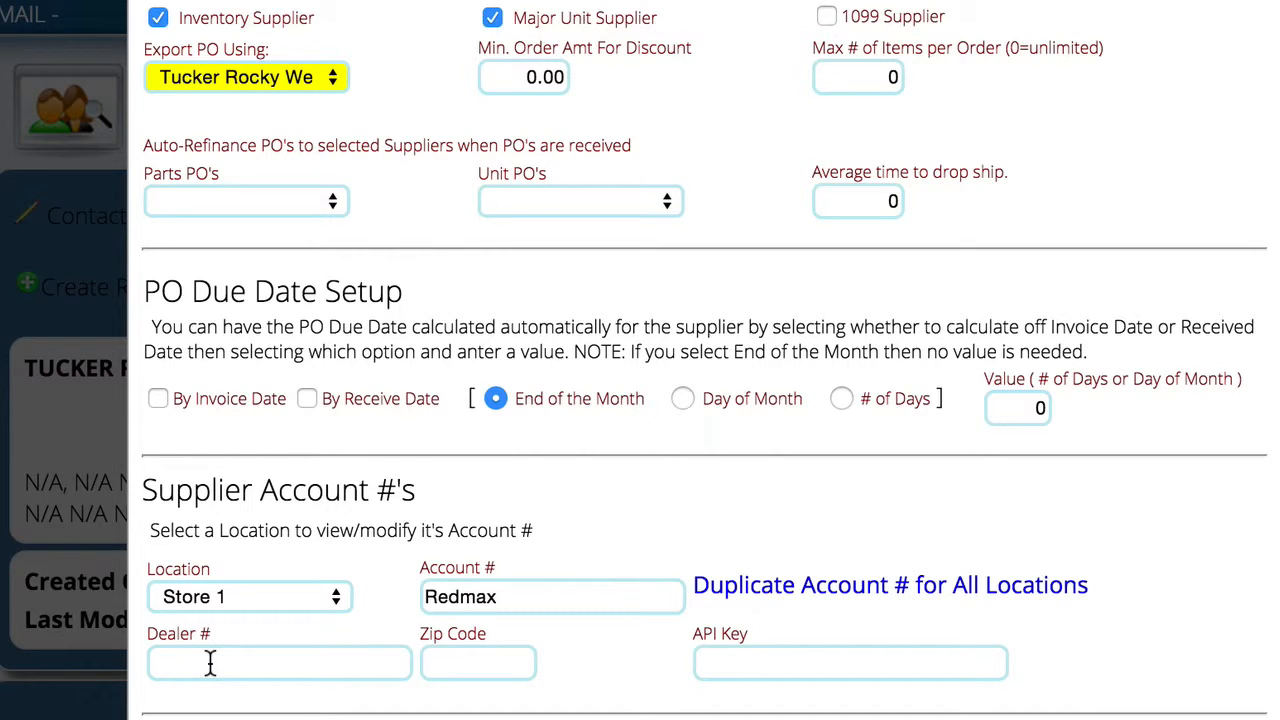
left_click(882, 664)
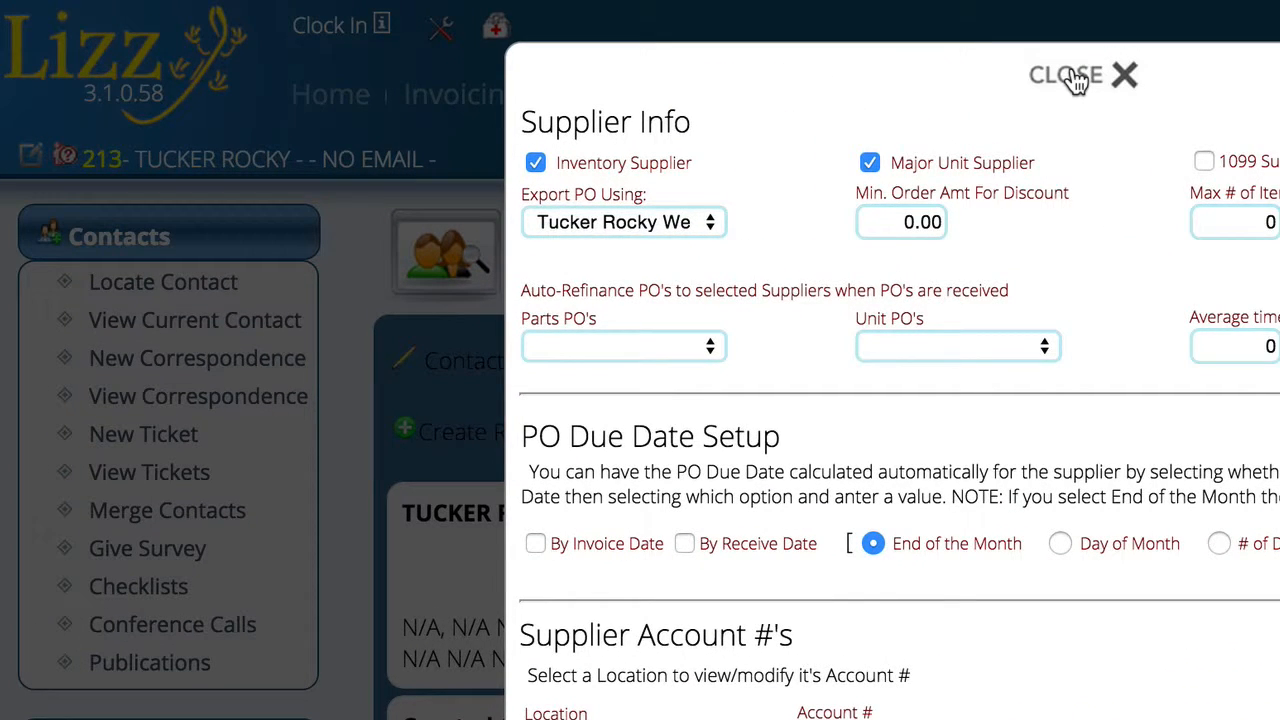
left_click(1075, 80)
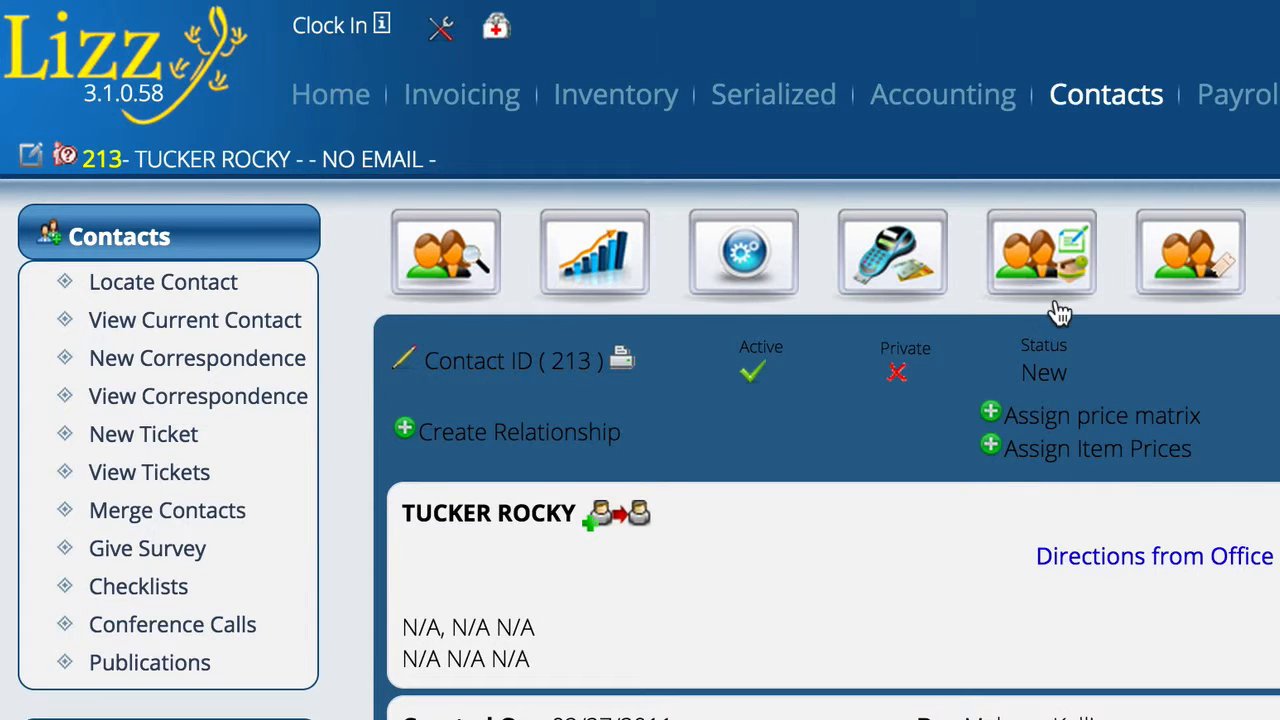
Start a new invoice and open its contact search with all previous search criteria cleared.
left_click(470, 100)
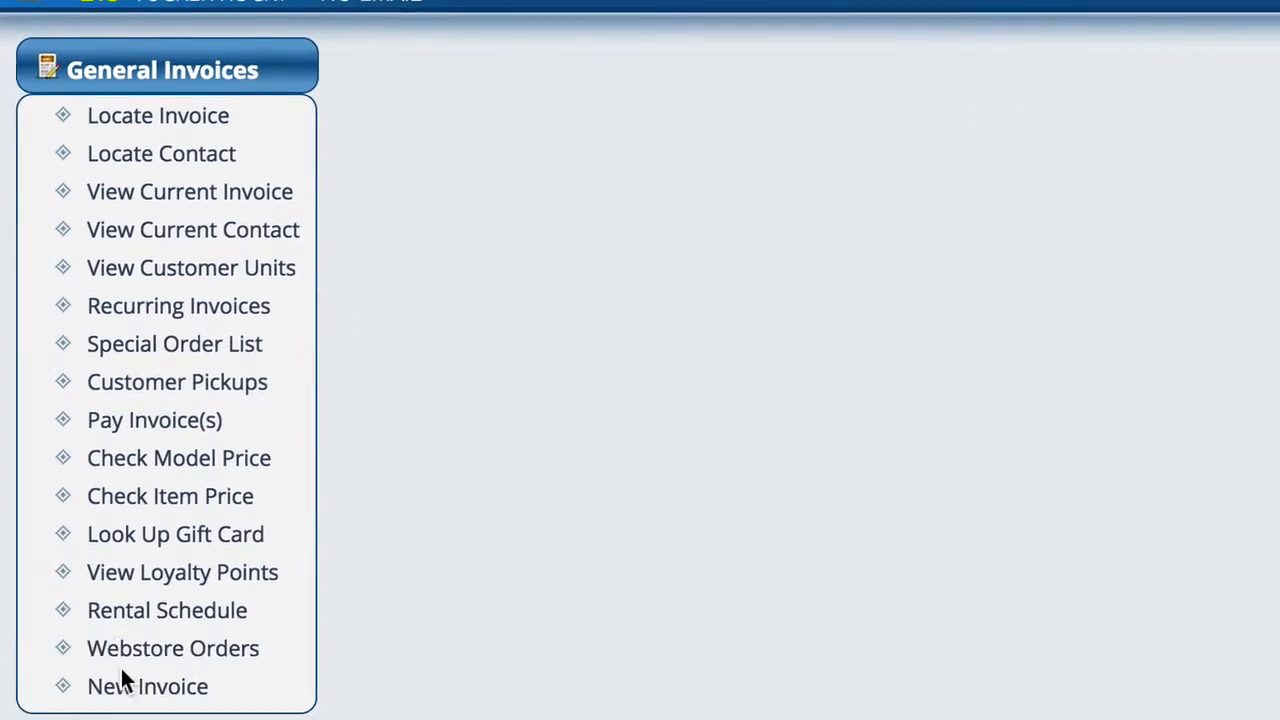
left_click(176, 625)
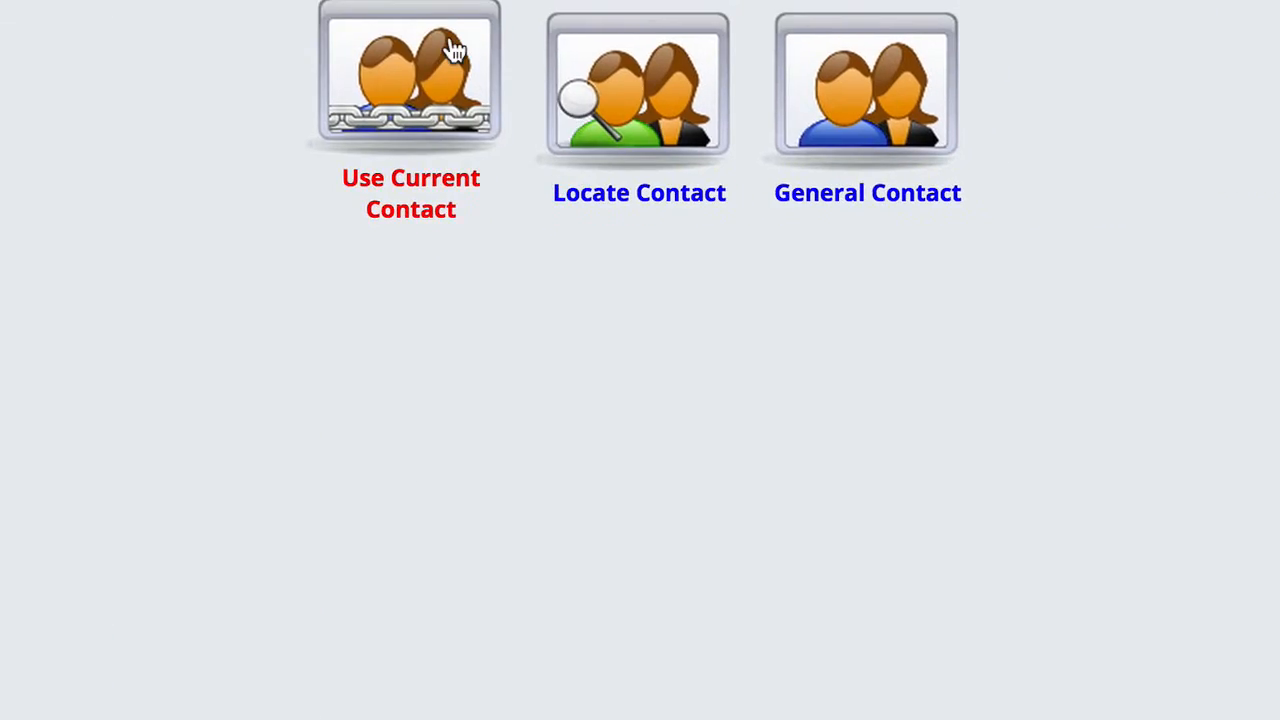
left_click(641, 92)
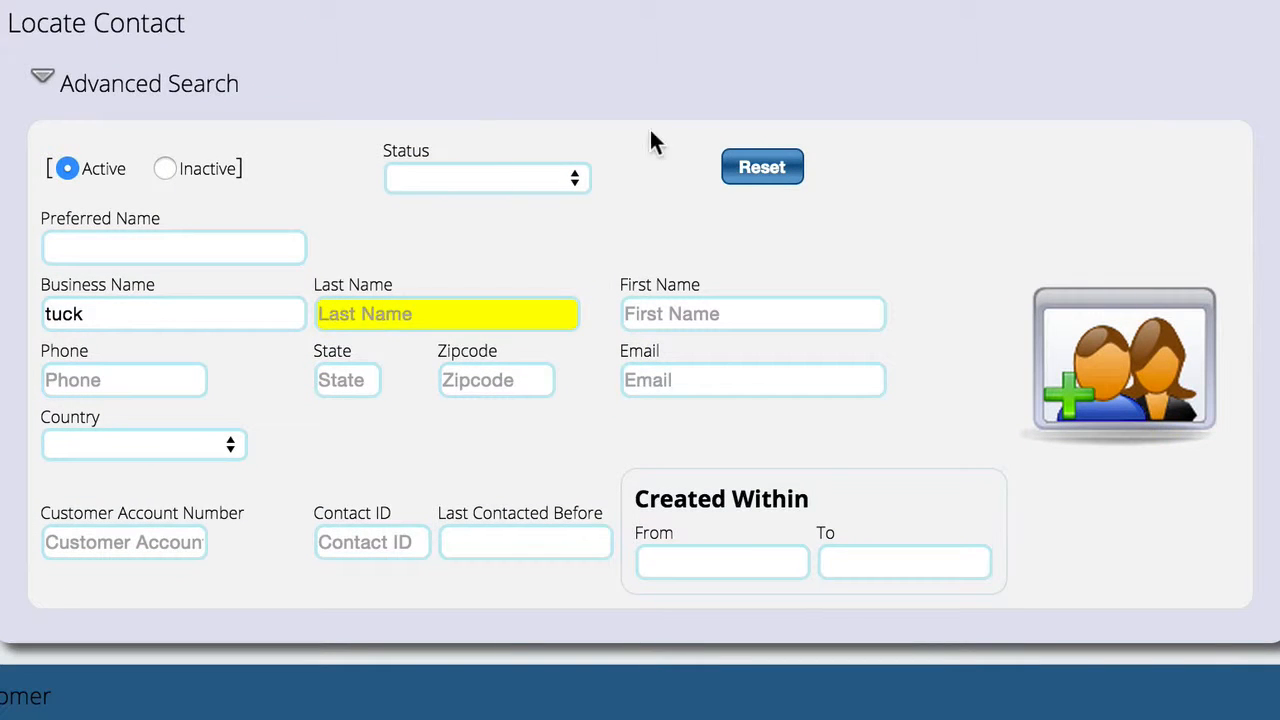
left_click(760, 166)
left_click(121, 318)
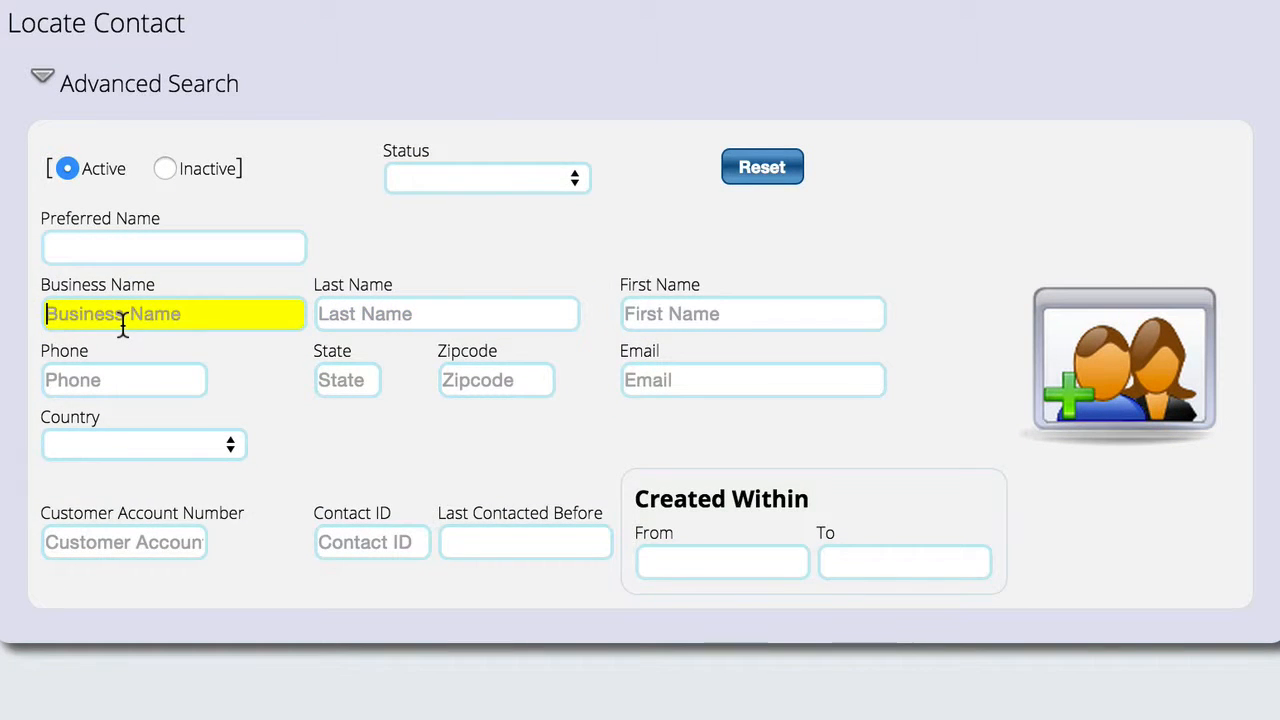
type("smith")
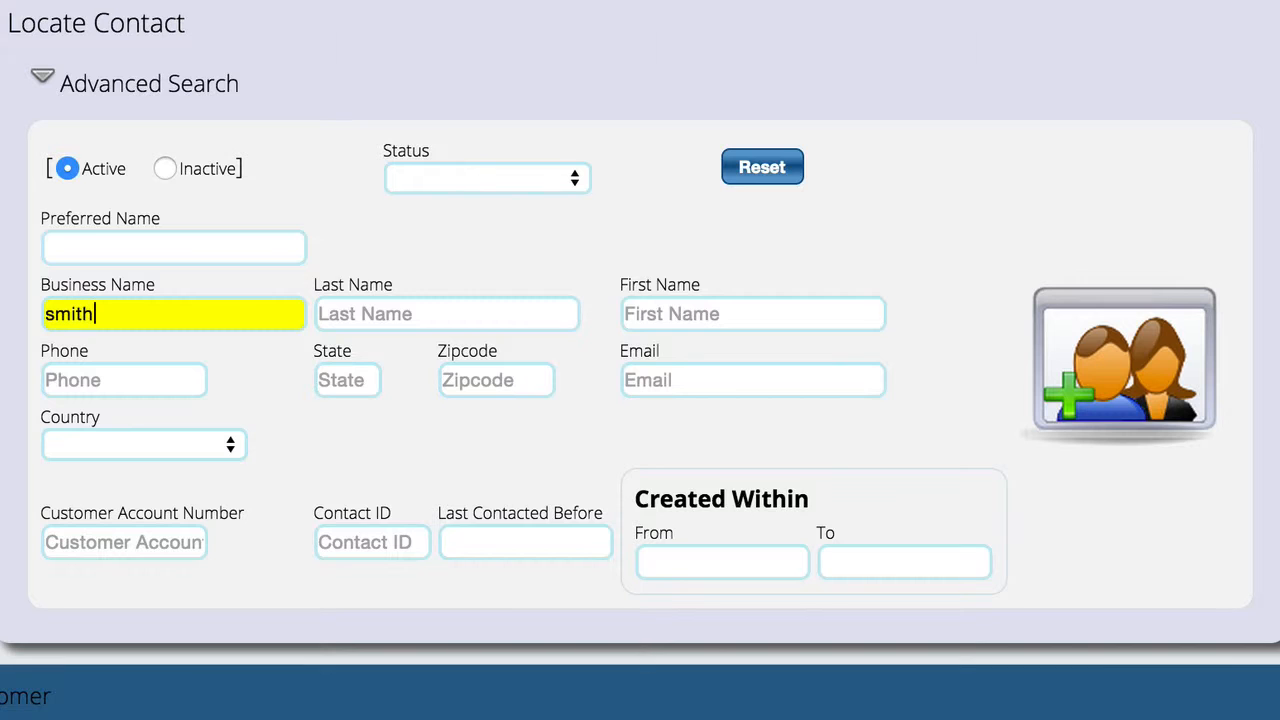
key("BackSpace")
key("BackSpace")
key("BackSpace")
key("BackSpace")
key("BackSpace")
Find the customer by last name, select the matching contact, and create a Parts Sale invoice for them.
key("Tab")
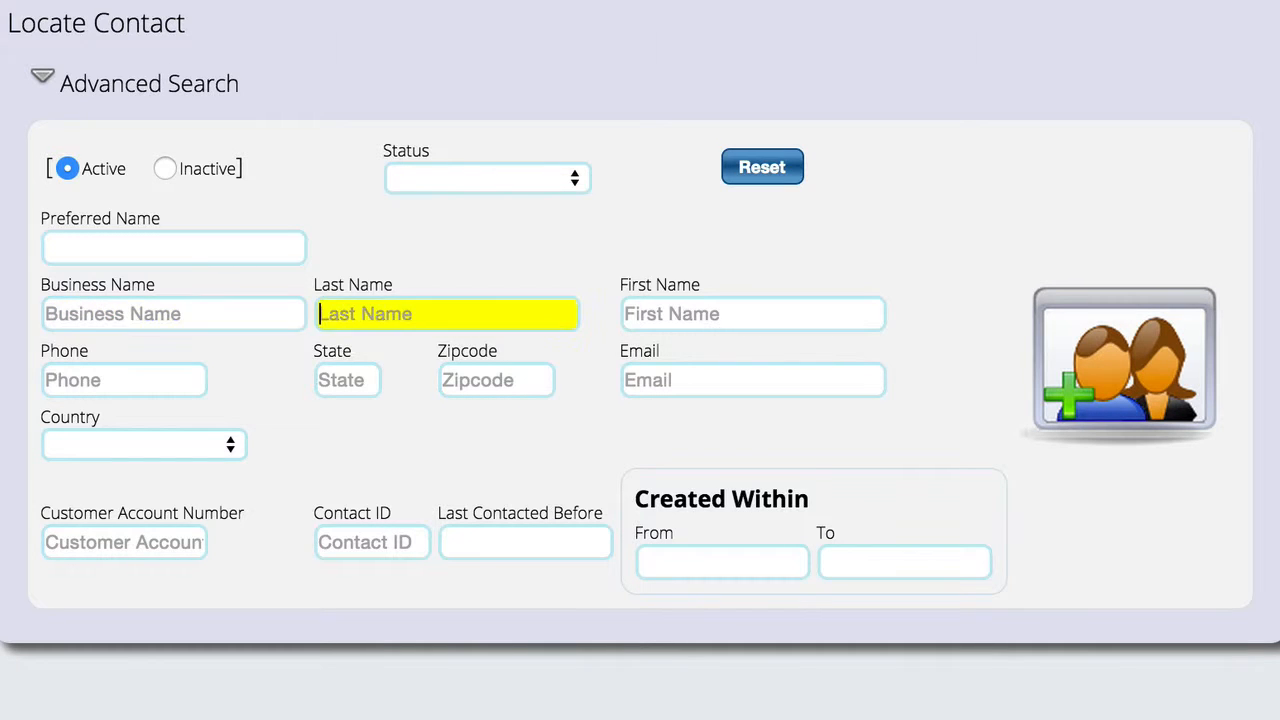
type("smith")
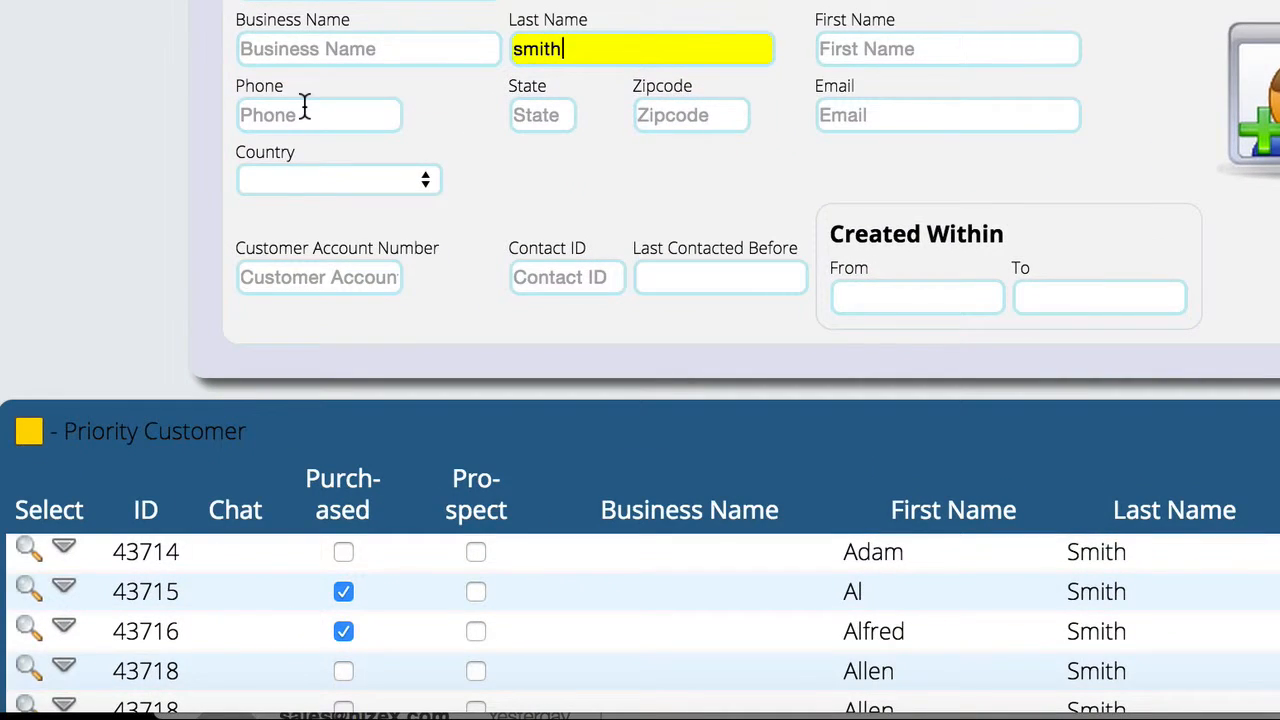
left_click(26, 634)
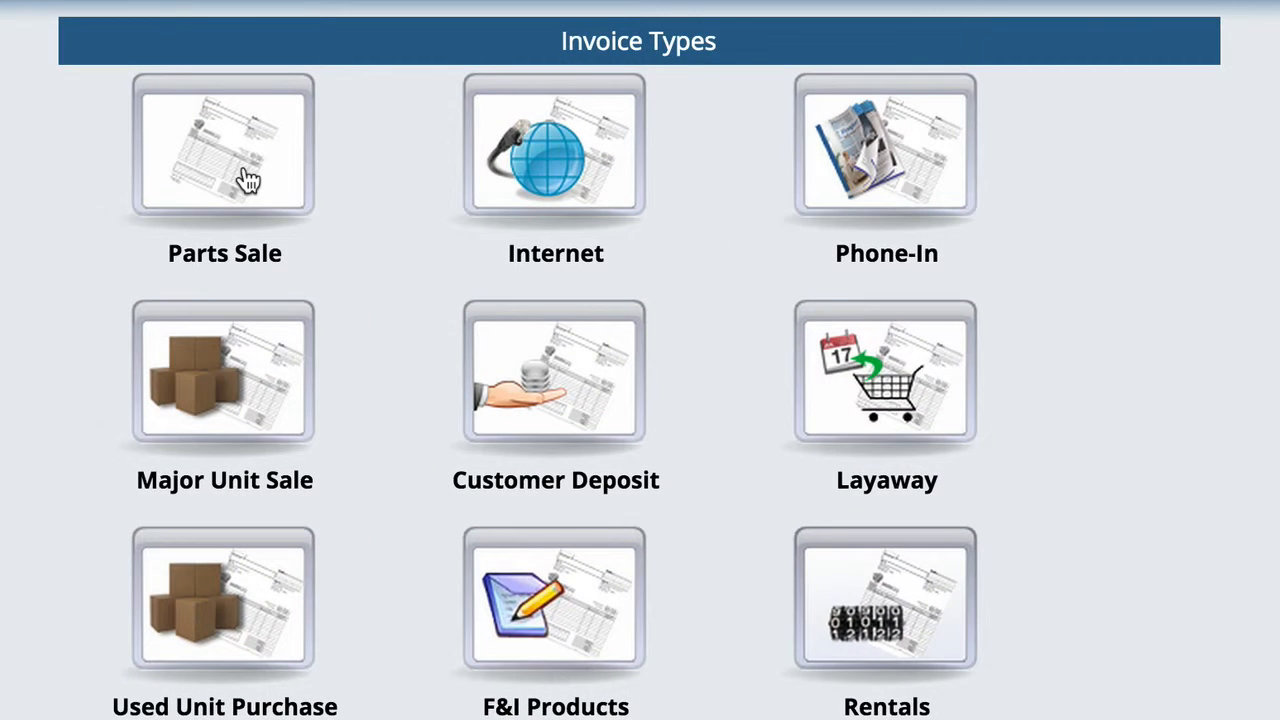
left_click(248, 180)
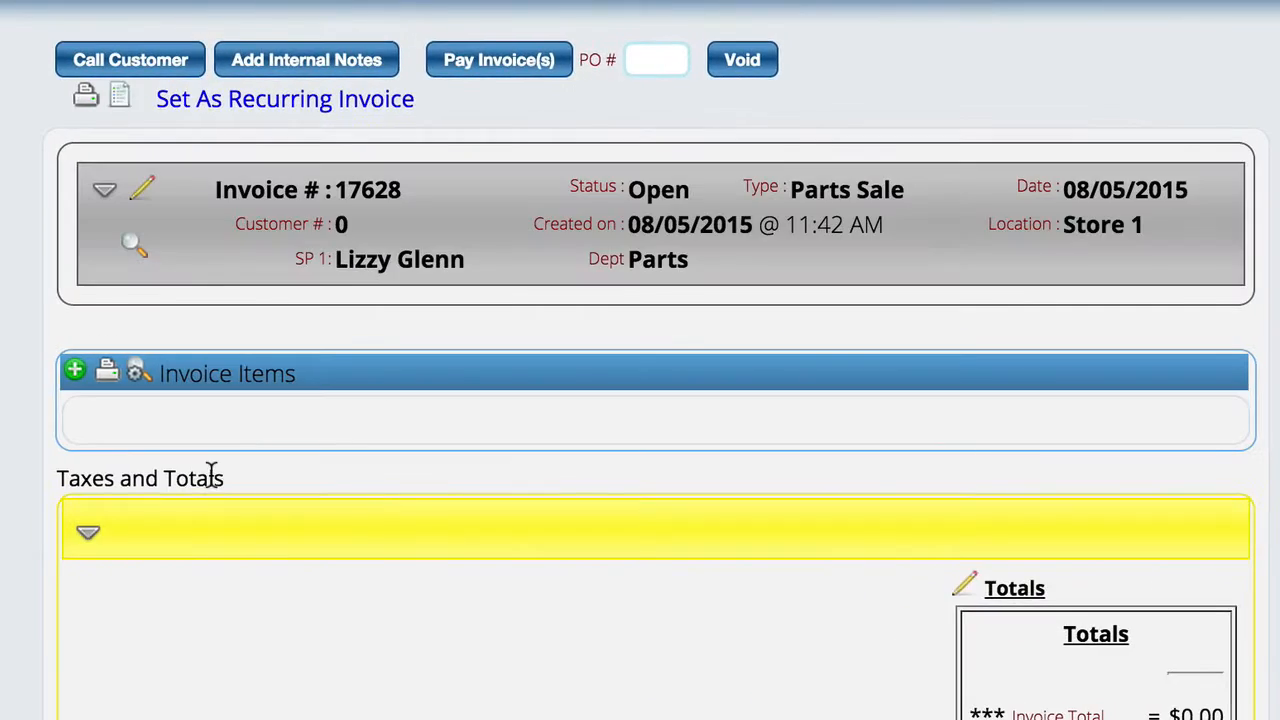
Add one Tucker Rocky item 342126 (socket set) to the invoice after checking its real-time supplier availability.
left_click(76, 375)
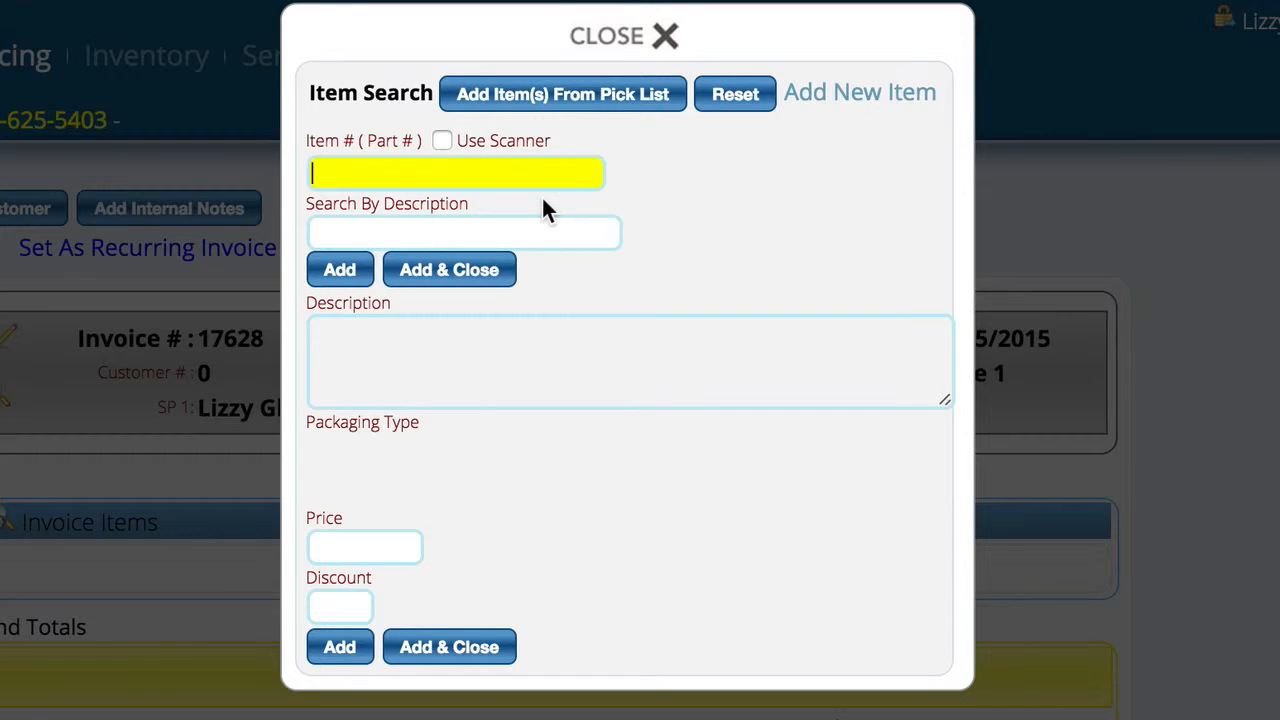
type("342126")
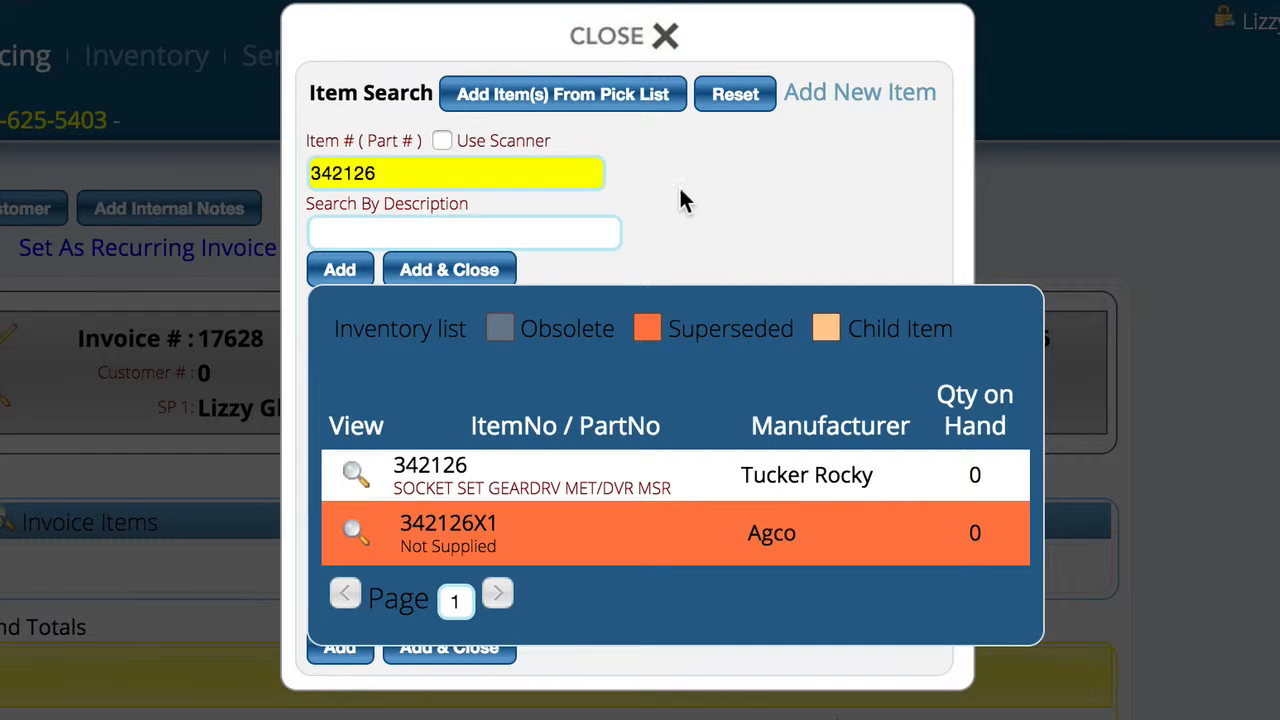
left_click(356, 478)
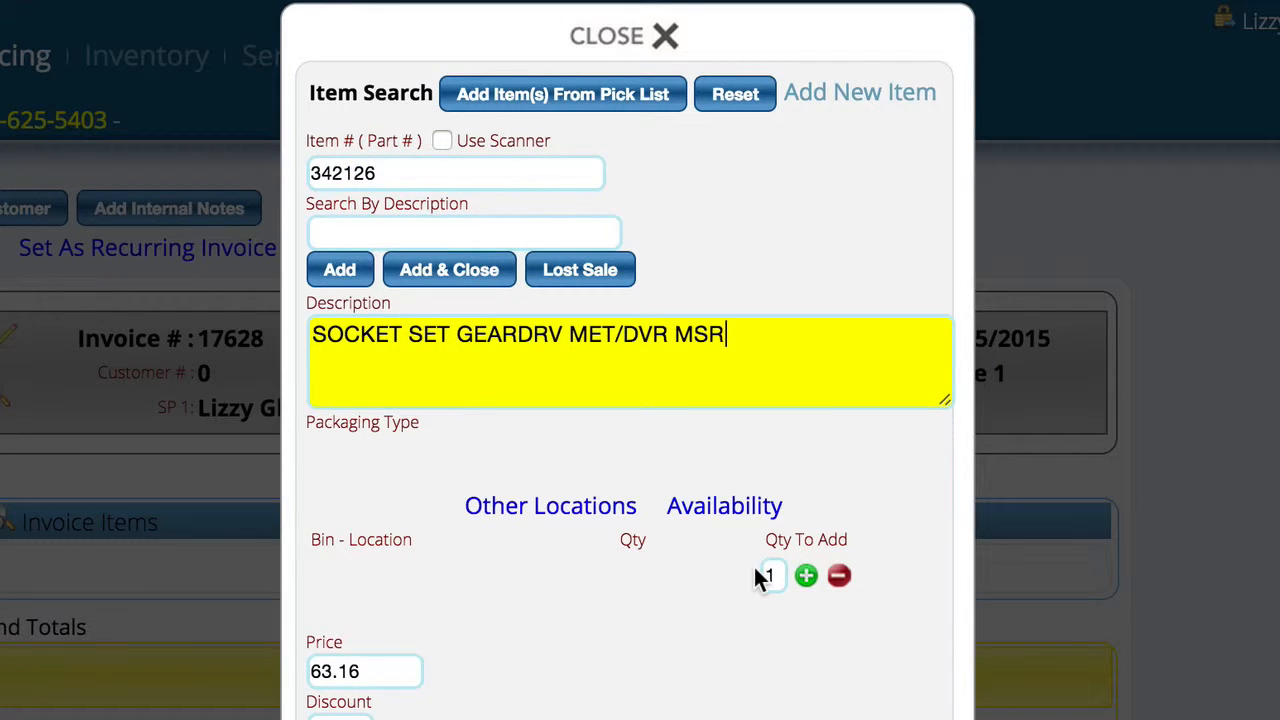
left_click(717, 515)
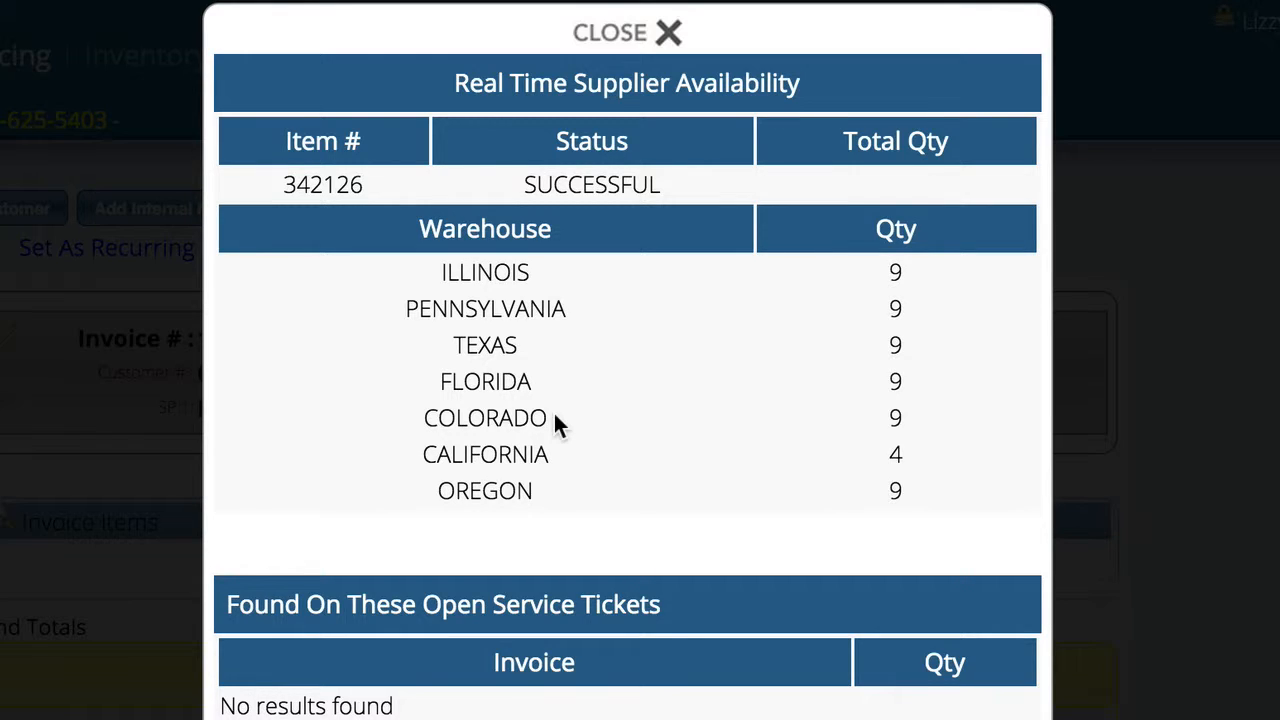
left_click(616, 34)
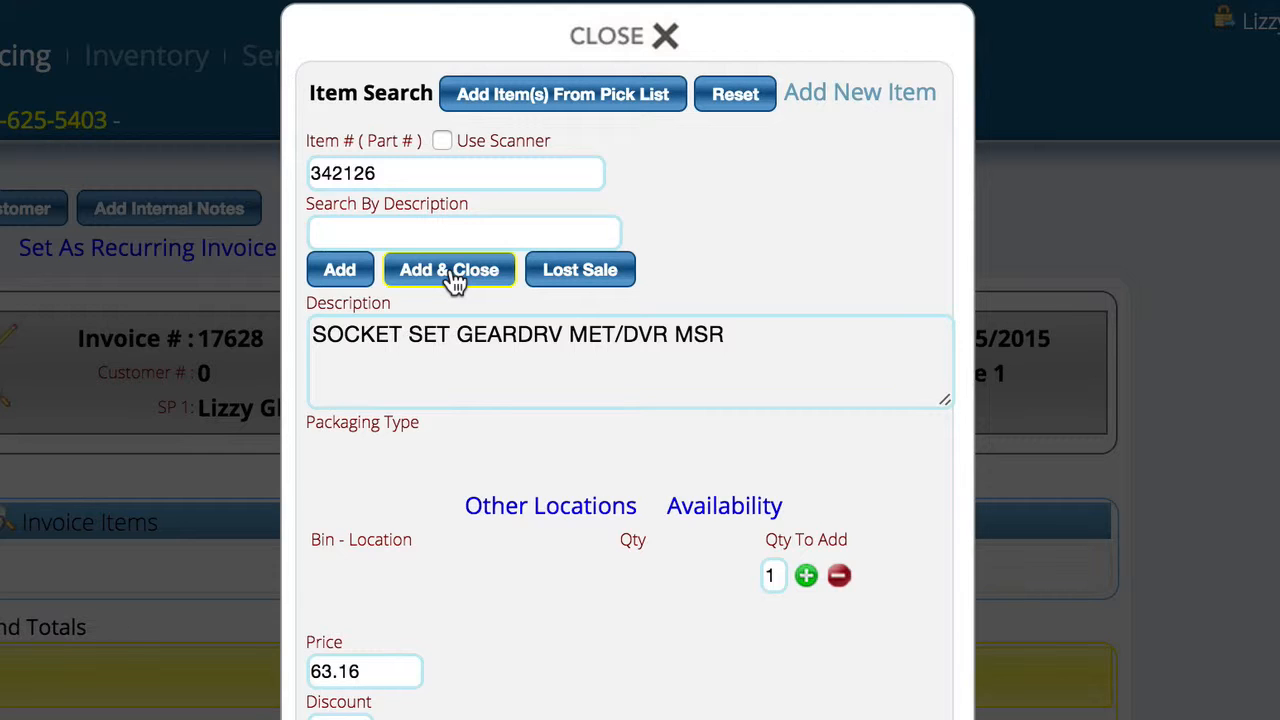
left_click(339, 272)
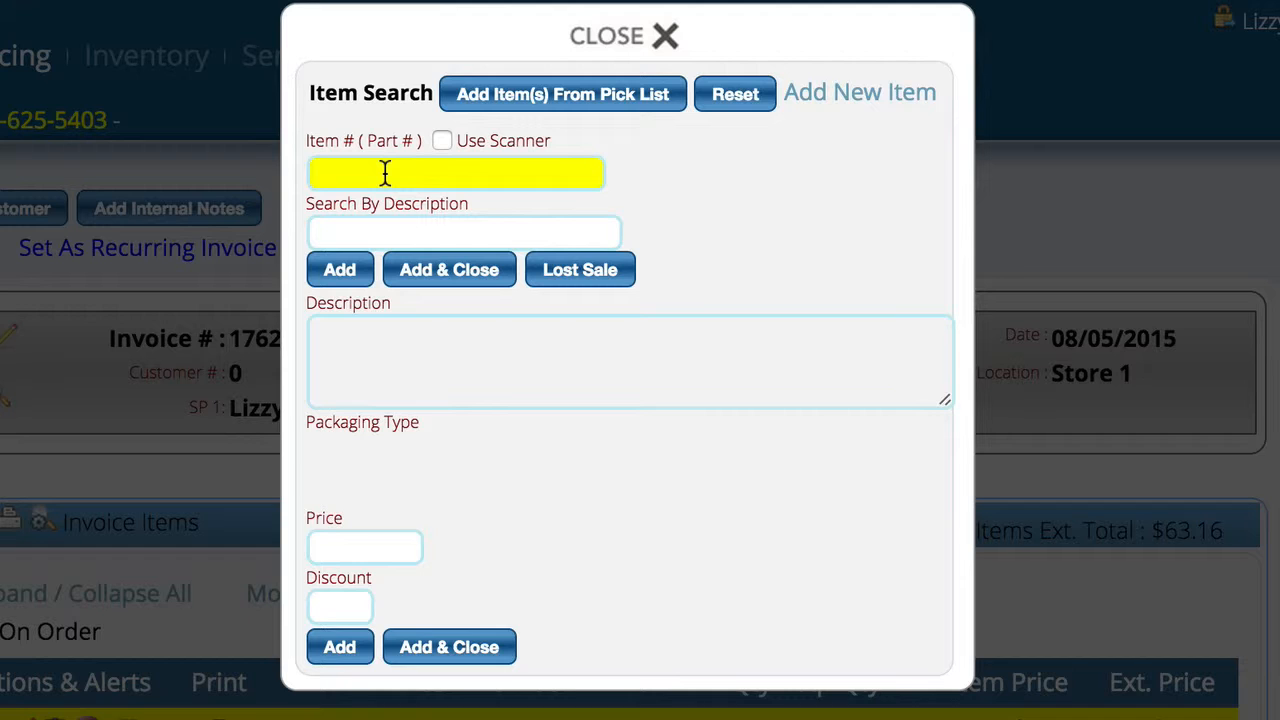
Check the supplier availability of Tucker Rocky item 091820 (Outlaw gloves), add one to the invoice, and finish adding items.
type("091820")
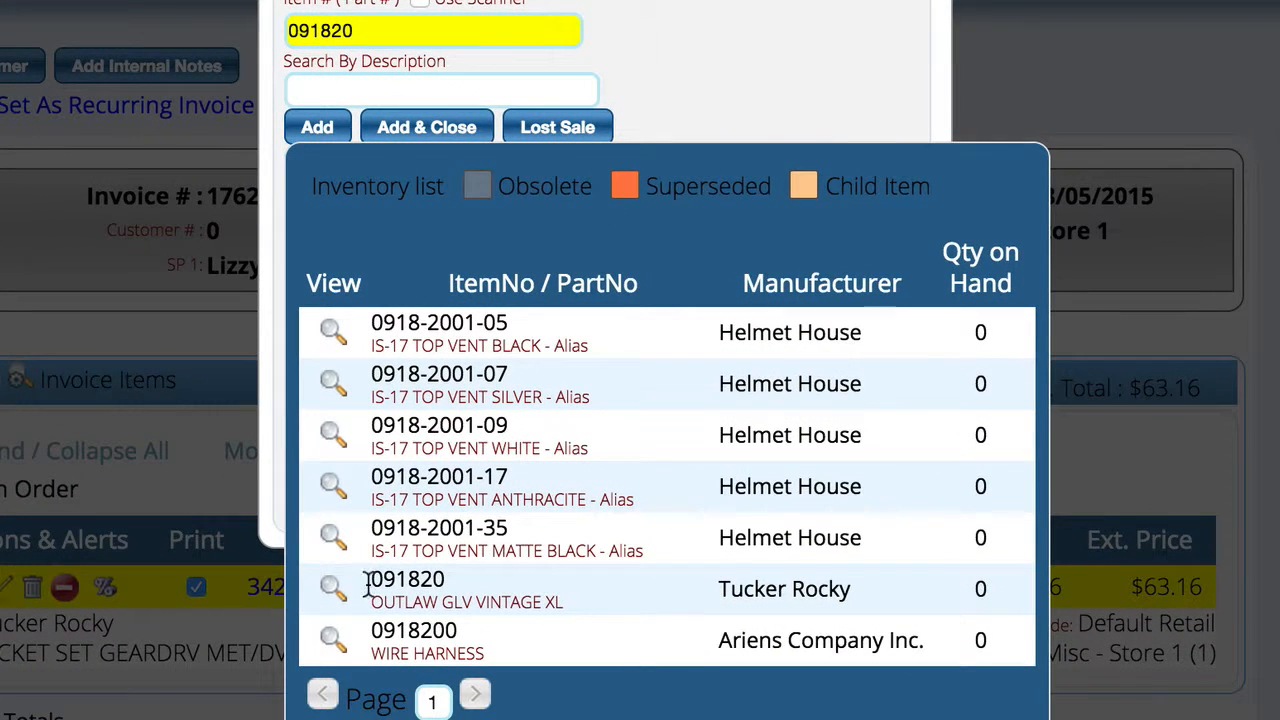
left_click(334, 592)
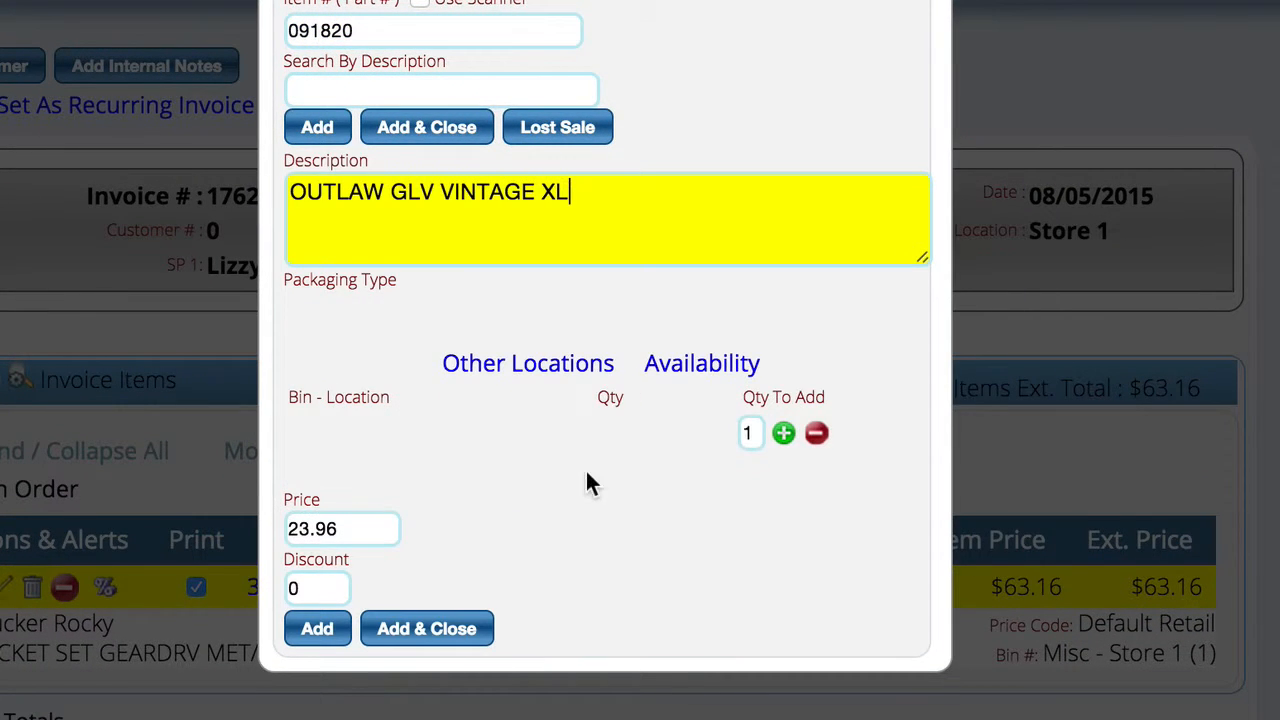
left_click(694, 368)
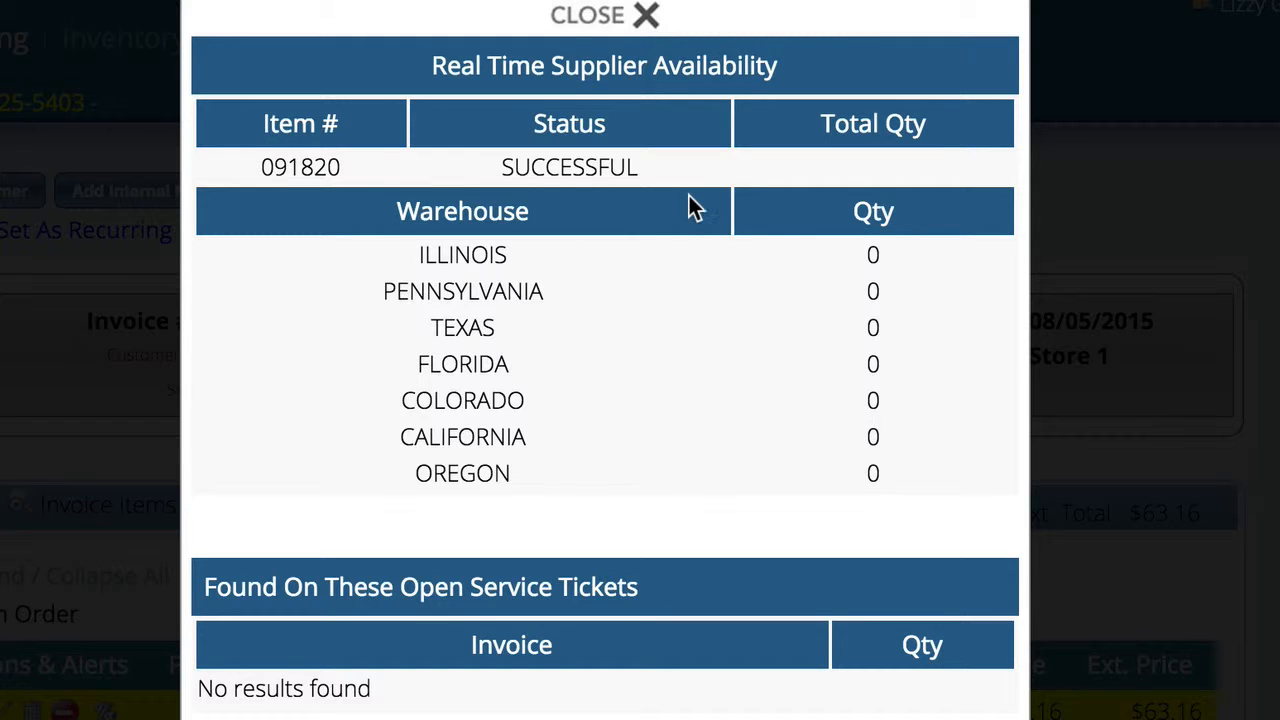
left_click(598, 22)
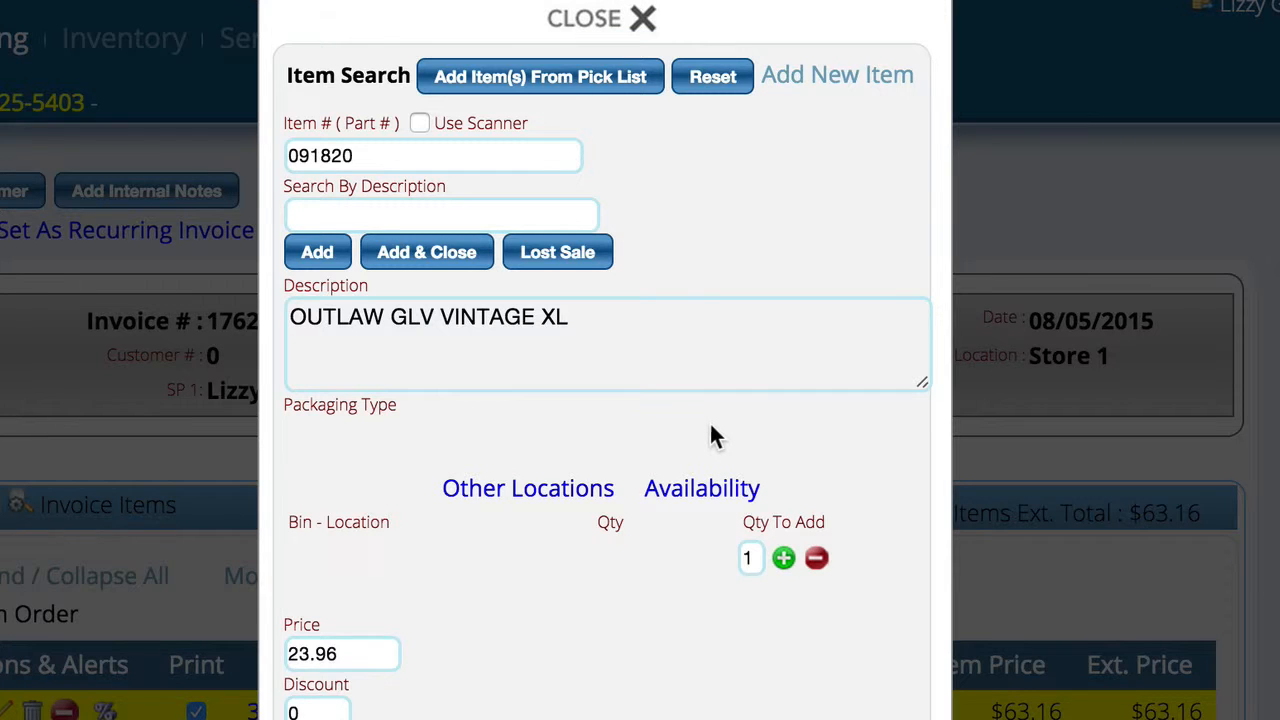
left_click(438, 262)
left_click(438, 255)
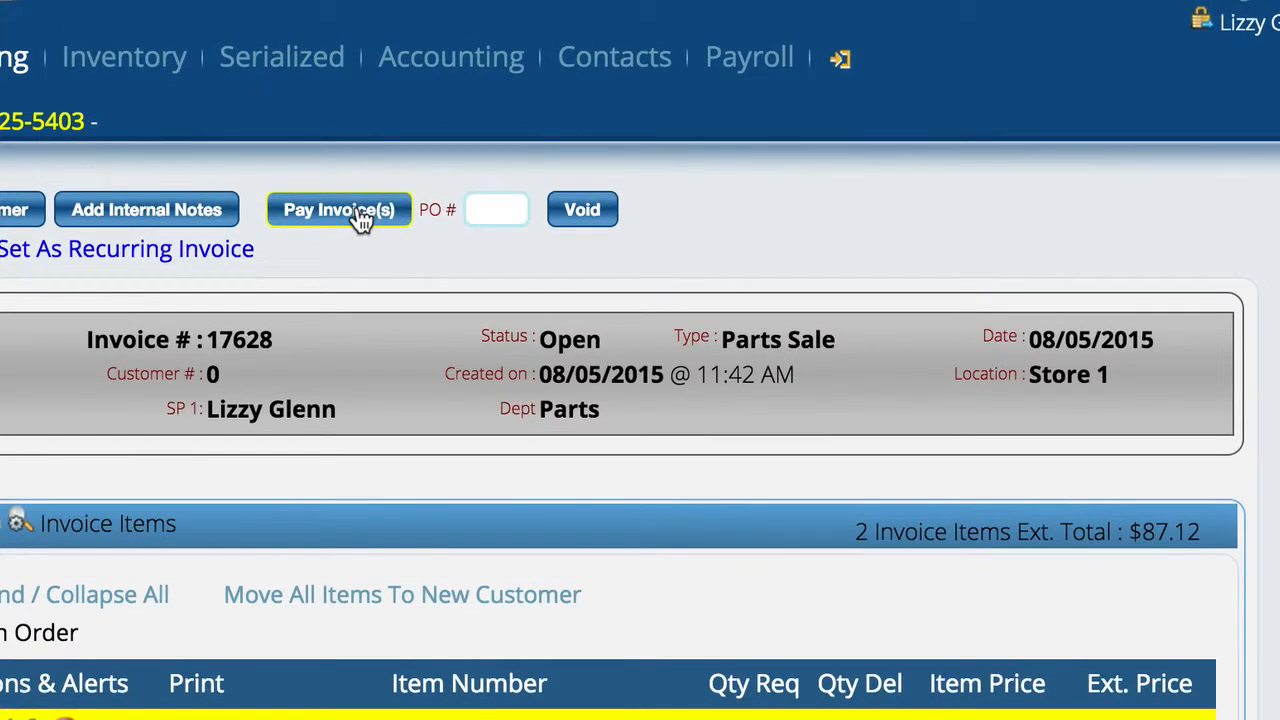
Pay the open parts invoice in cash using cash drawer CD1, dismissing the special-order contact choice.
left_click(355, 200)
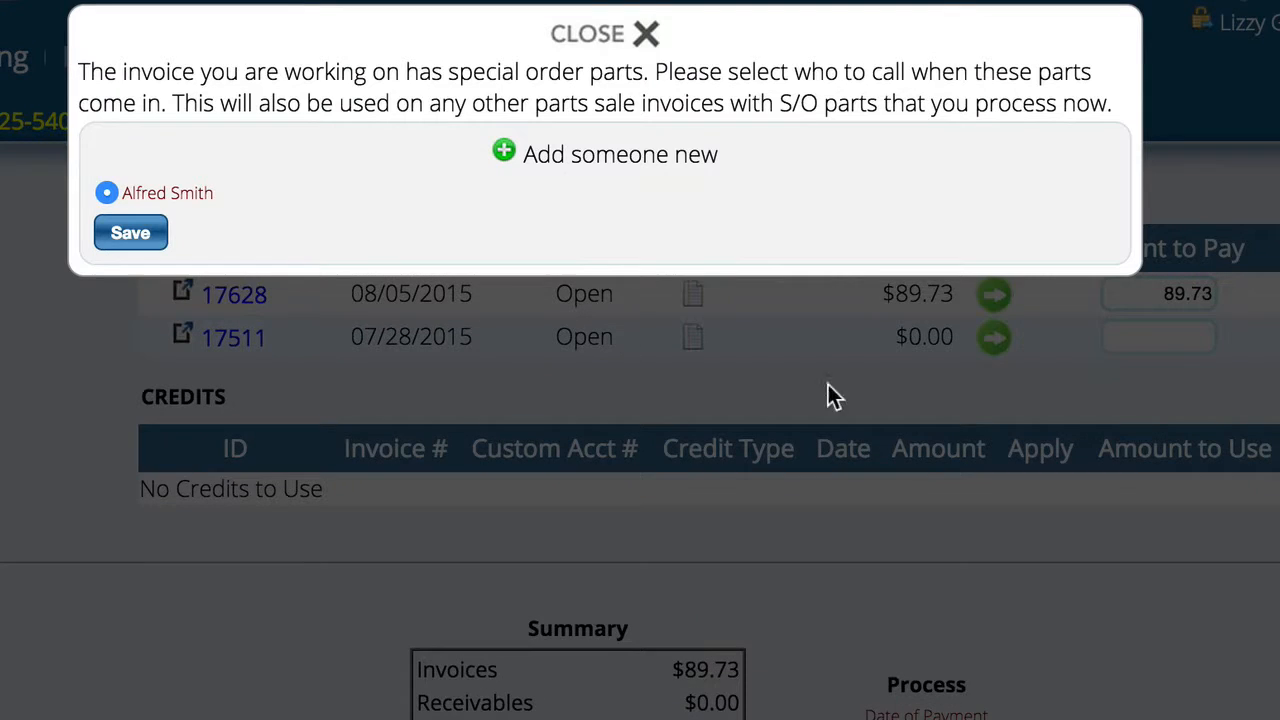
left_click(645, 35)
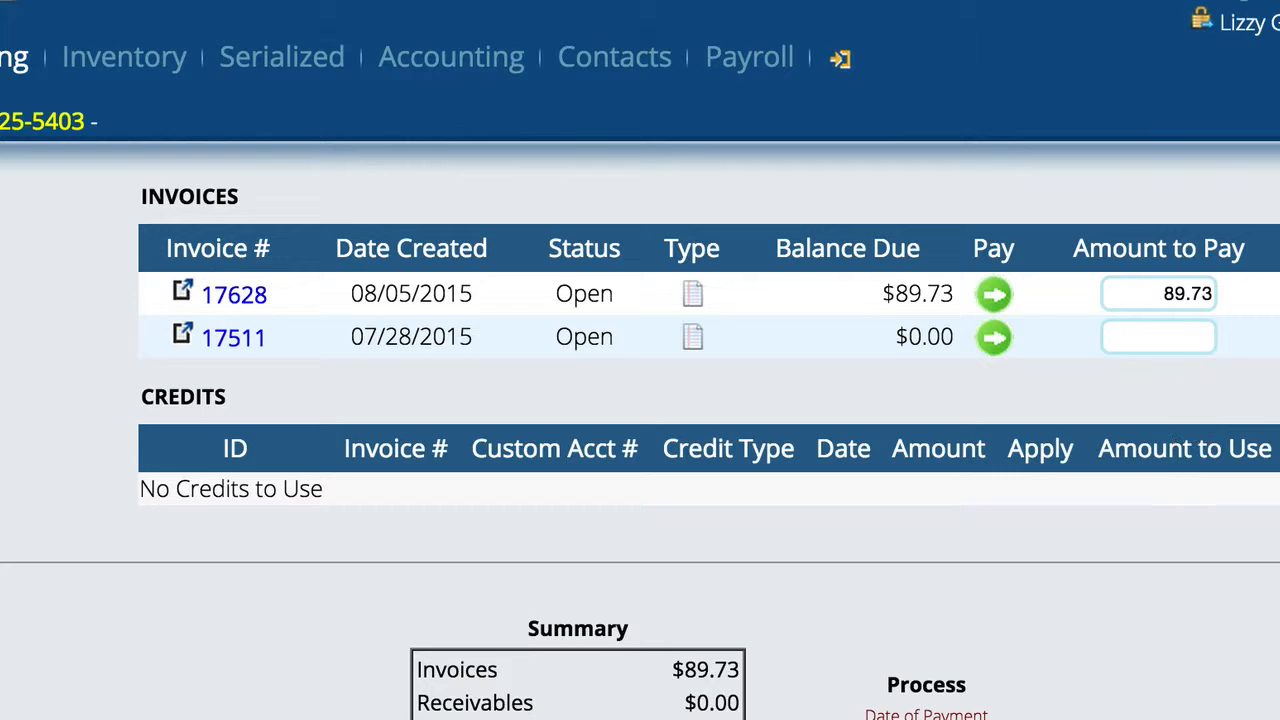
scroll(420, 705, "down", 3)
scroll(420, 705, "down", 5)
left_click(168, 529)
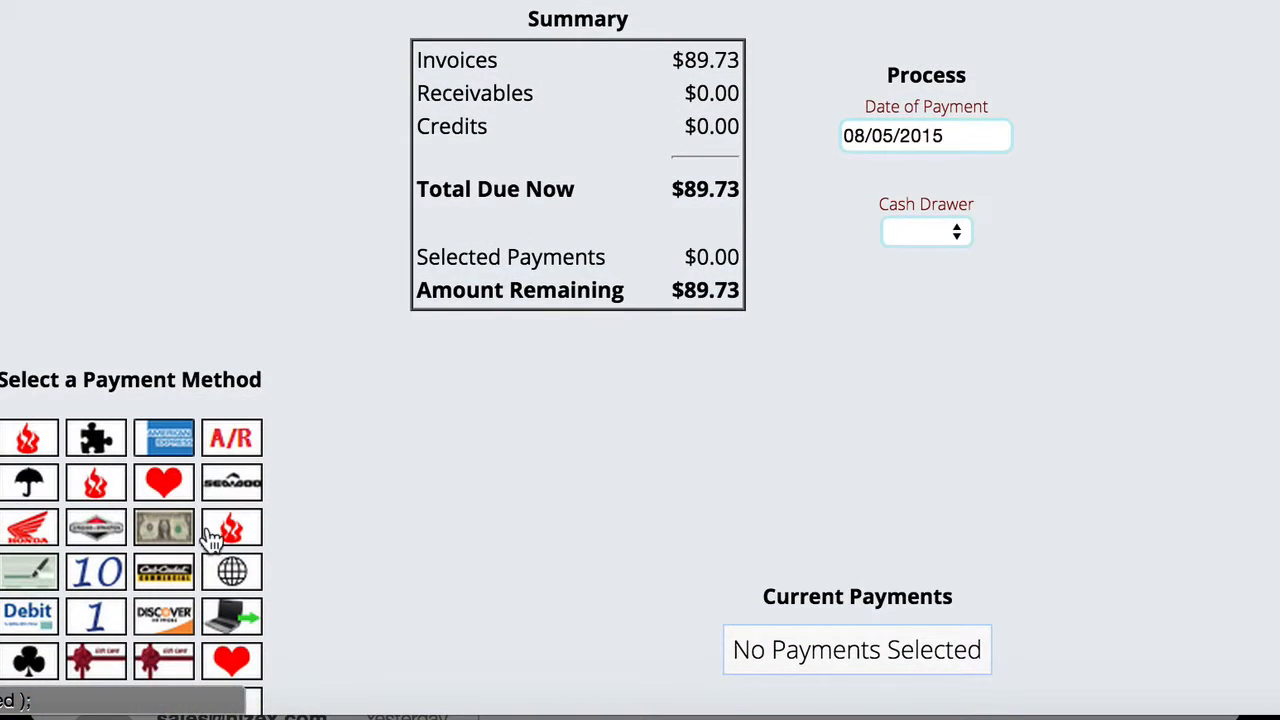
left_click(925, 214)
left_click(919, 241)
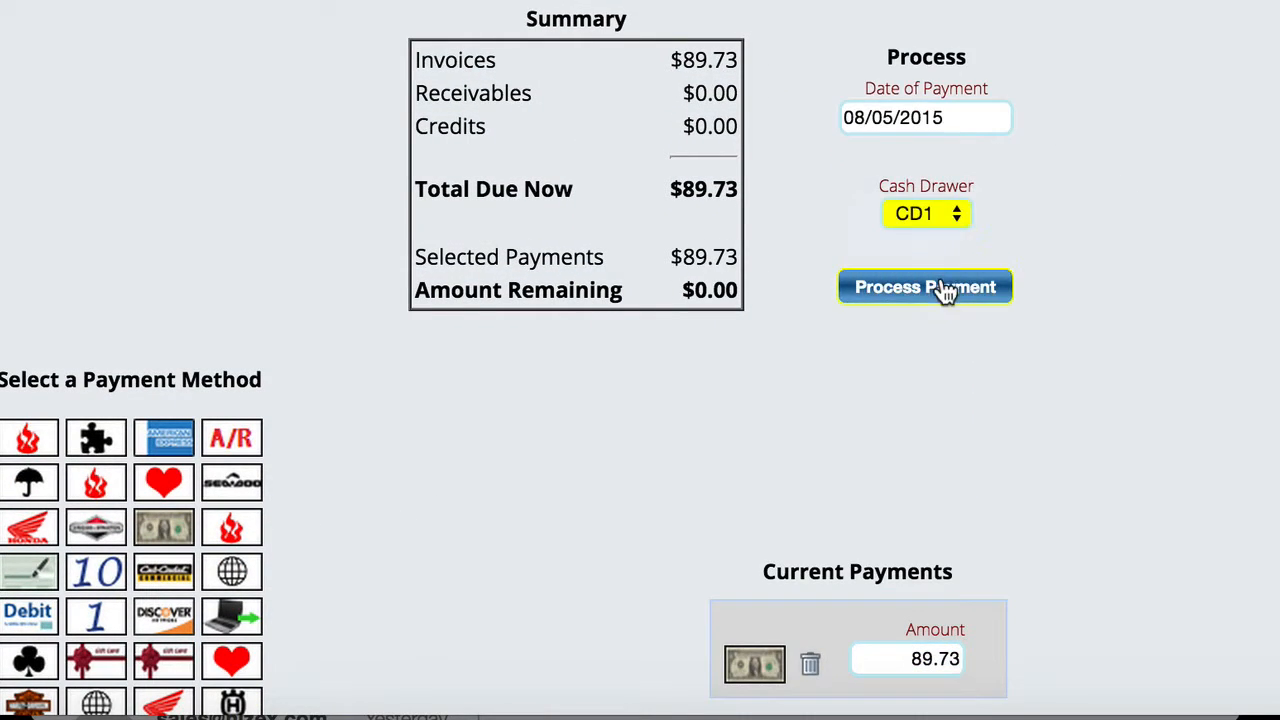
left_click(943, 298)
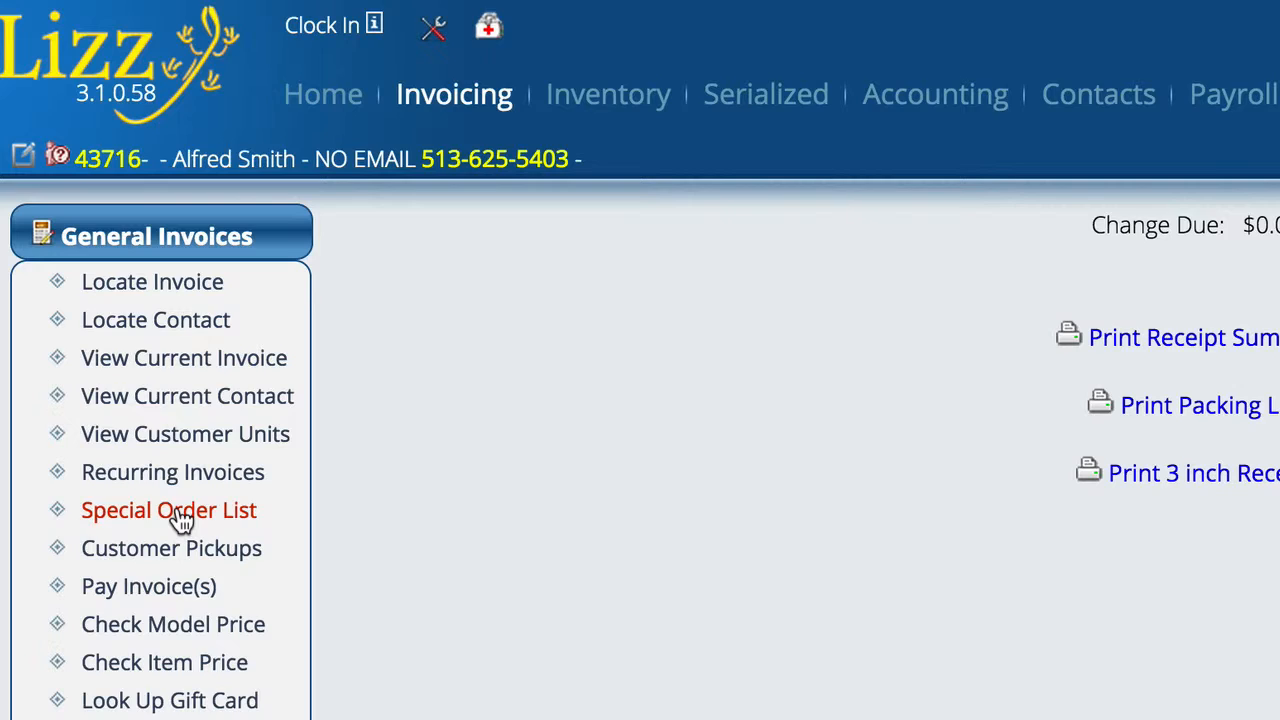
Limit the Special Order List to the current invoice and expand the purchase order details of item 342126.
left_click(180, 518)
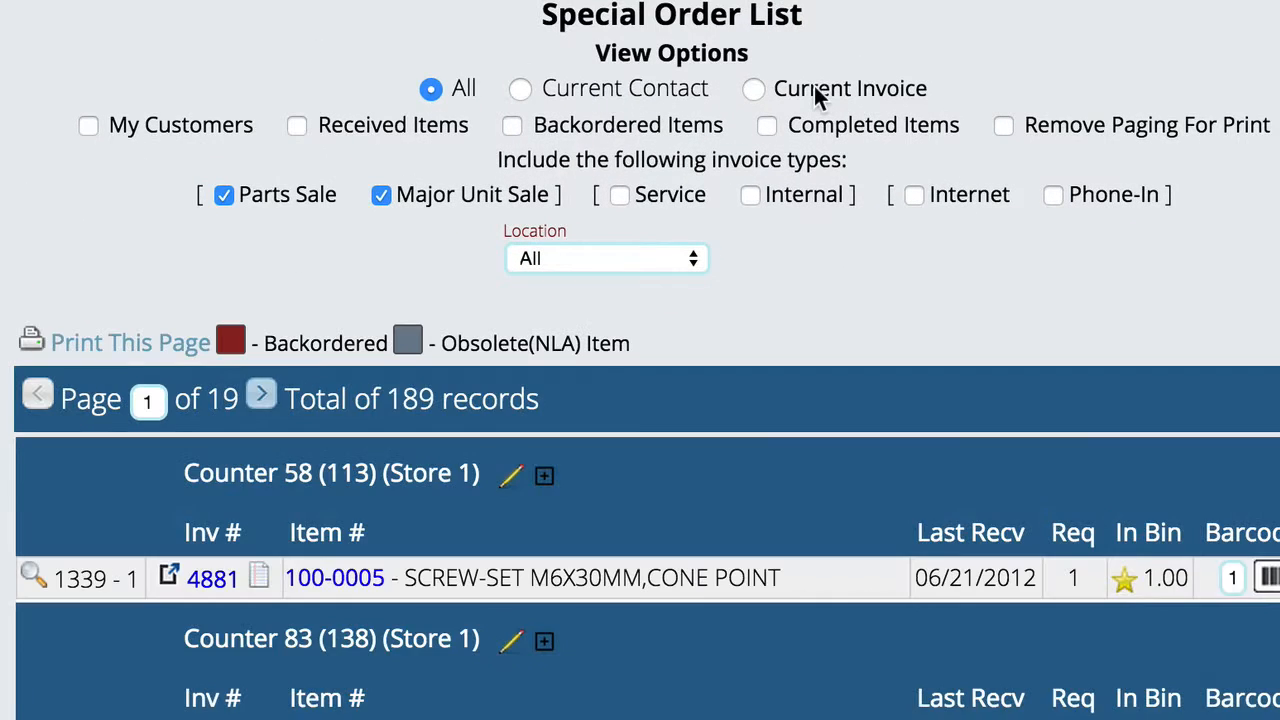
left_click(814, 86)
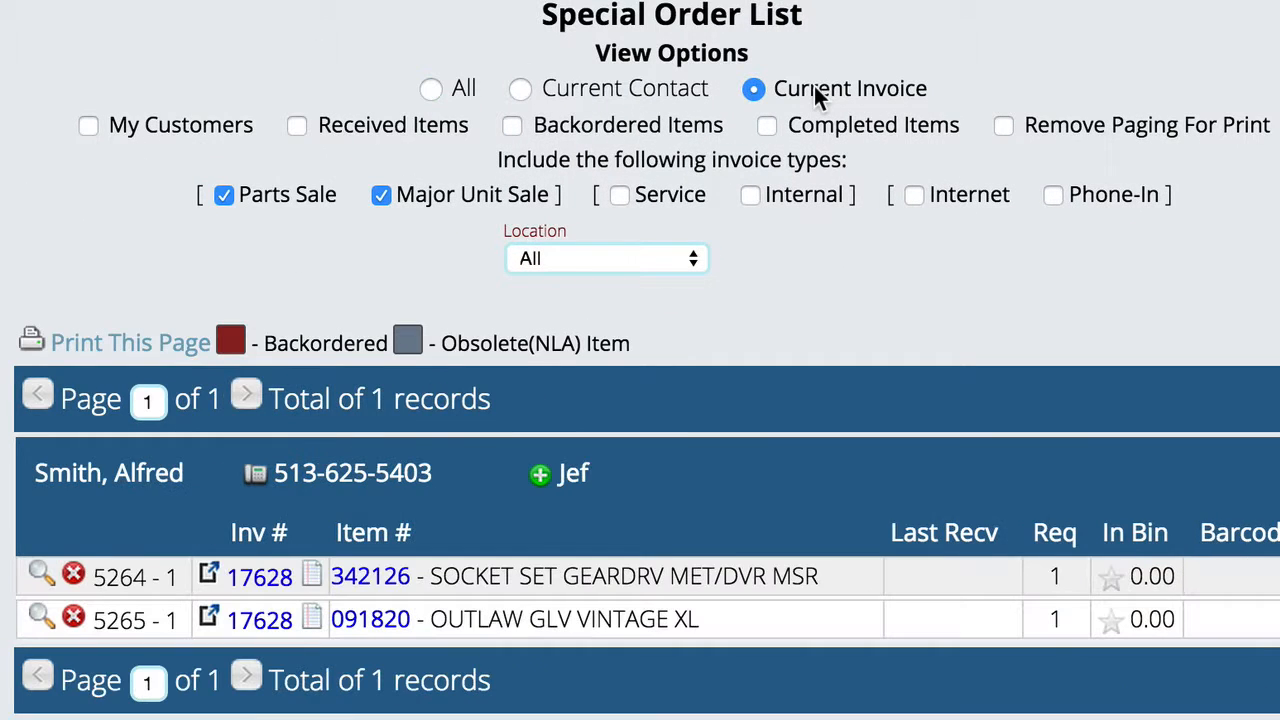
left_click(41, 575)
scroll(511, 600, "down", 3)
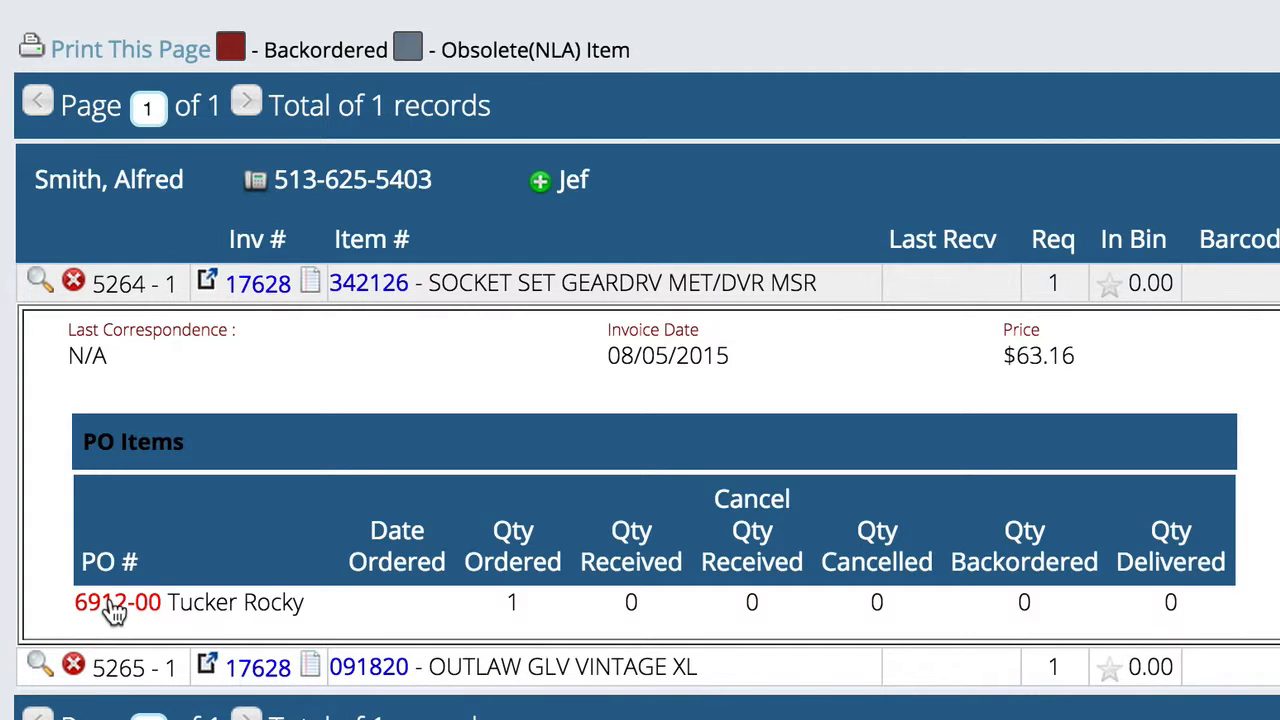
Open the socket set's Tucker Rocky purchase order for editing, continue through its supplier and item pages, submit it, and highlight the supplier order number.
left_click(112, 606)
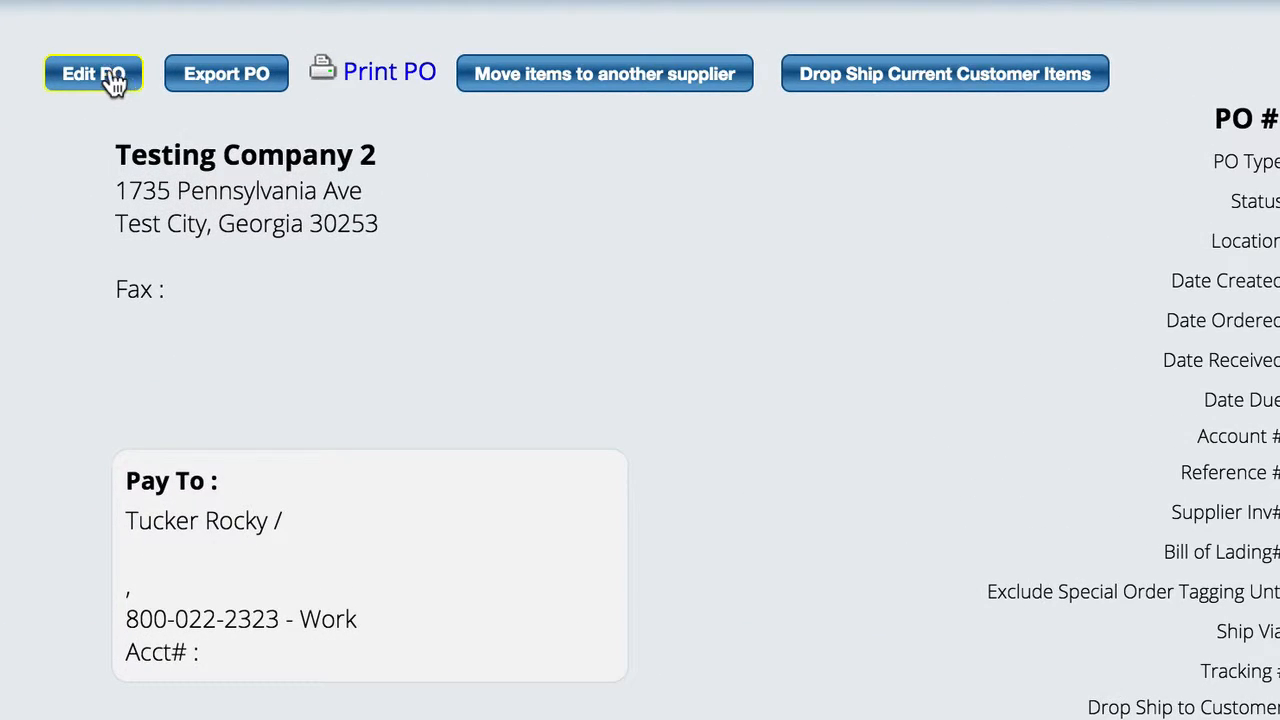
left_click(105, 80)
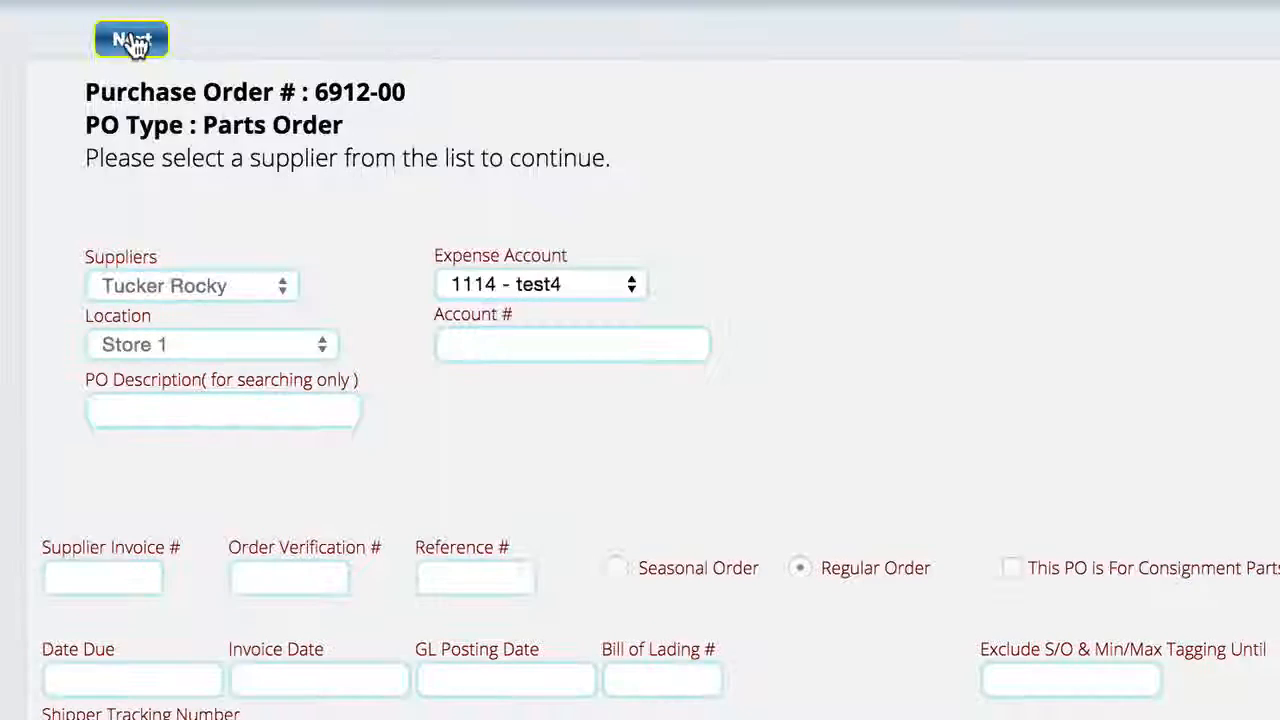
left_click(129, 40)
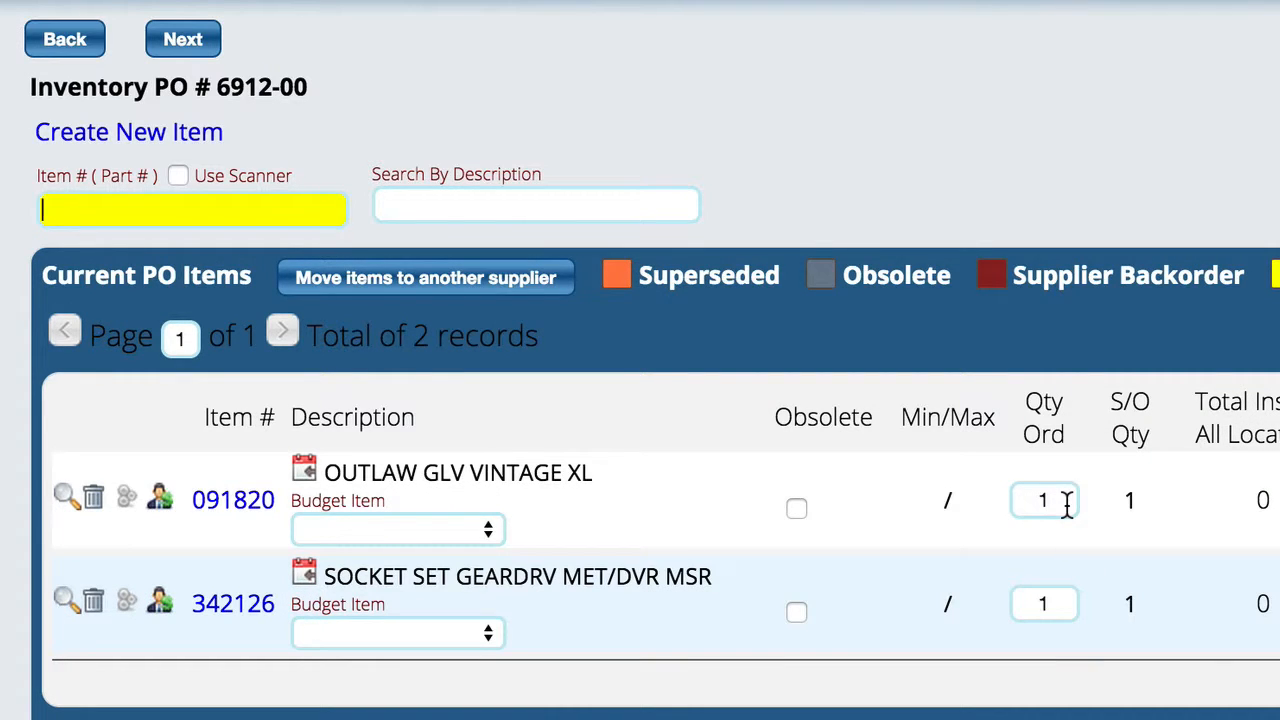
left_click(191, 49)
left_click(236, 44)
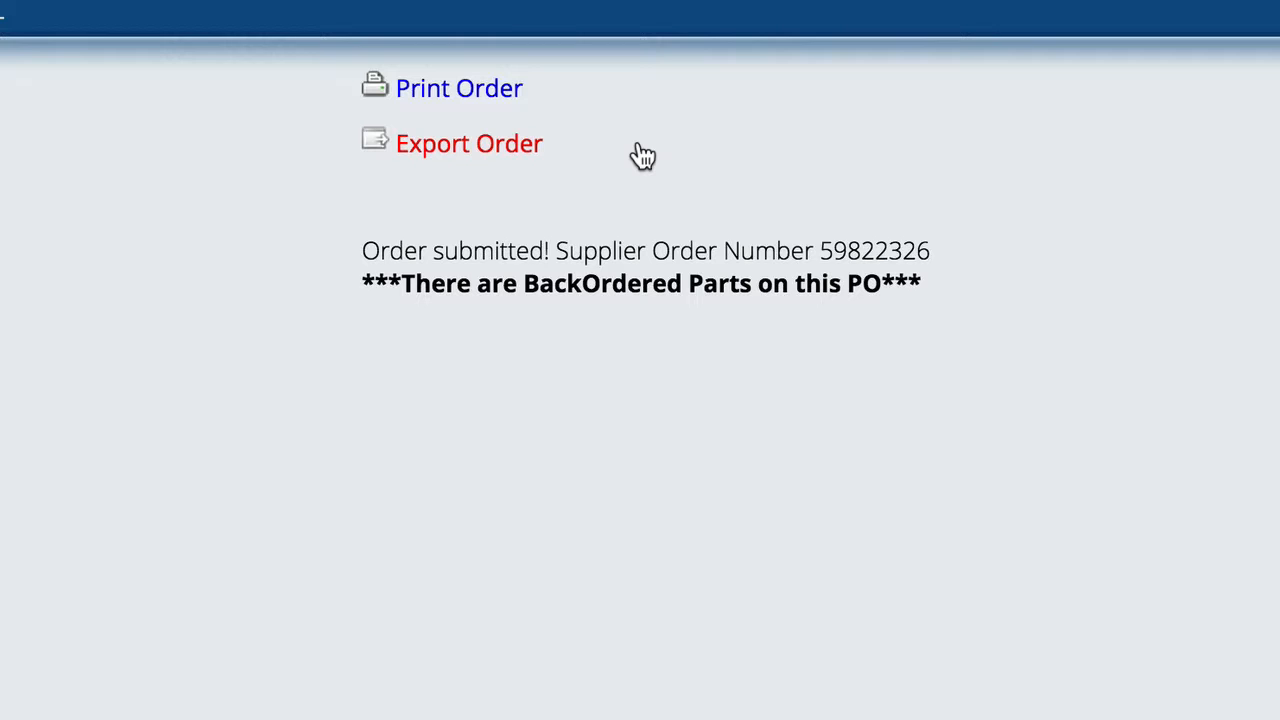
double_click(874, 251)
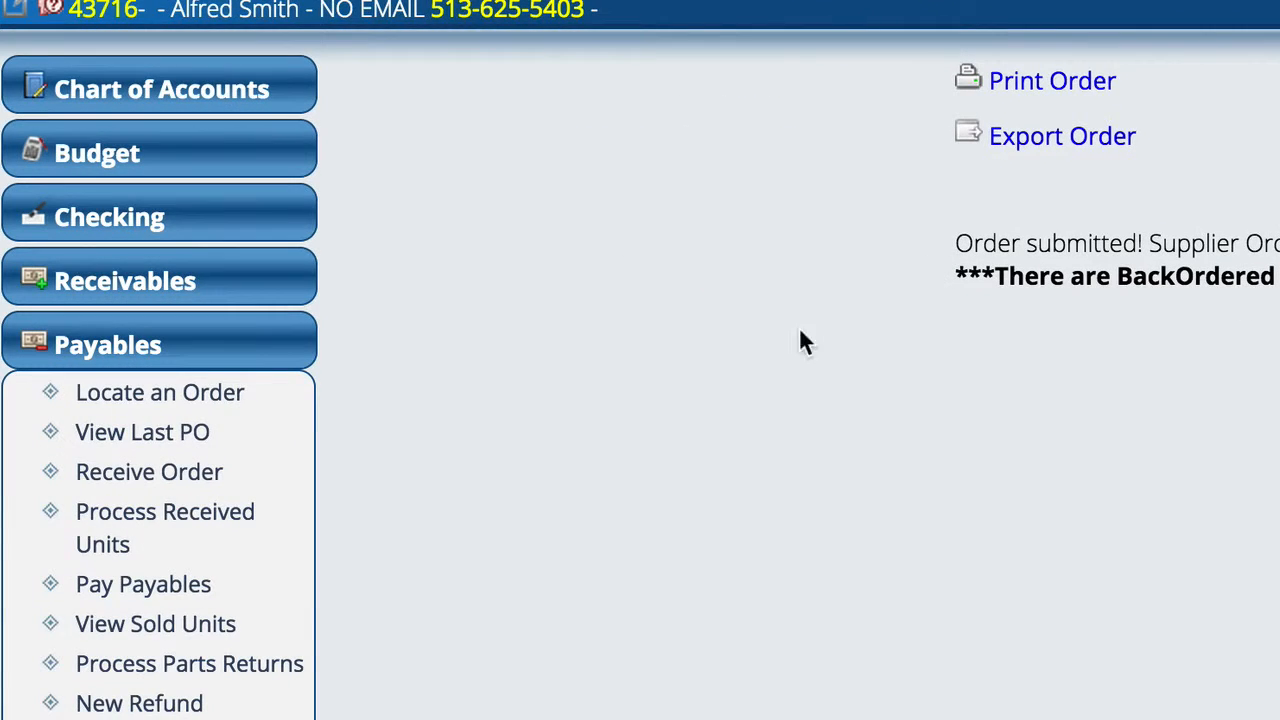
Open the last purchase order and check which customer and invoice the special-order quantity of item 091820 belongs to.
left_click(142, 448)
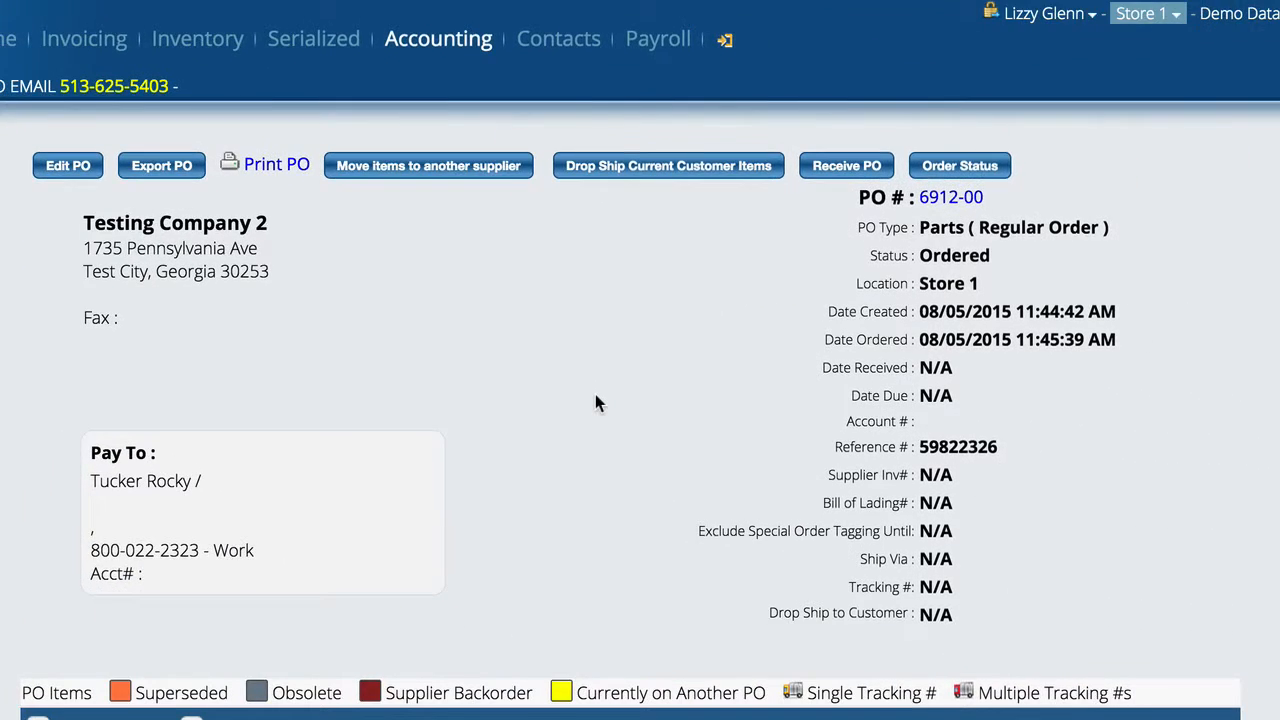
scroll(595, 394, "down", 3)
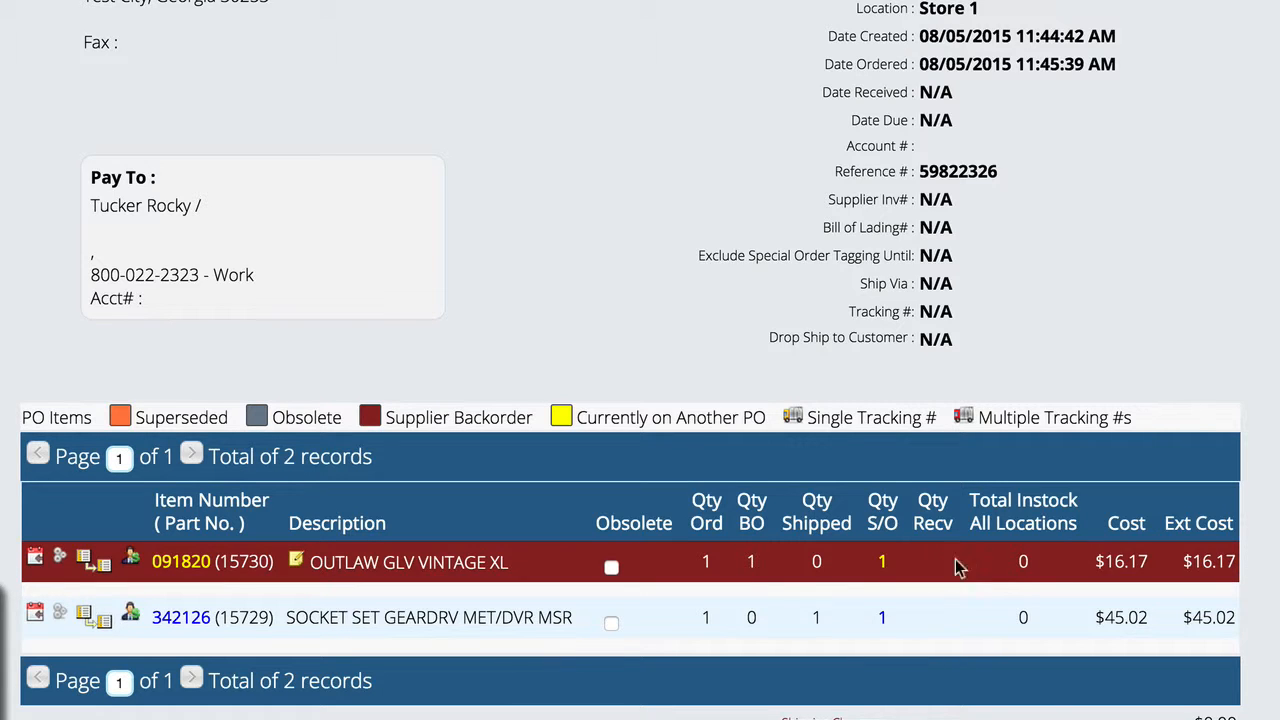
left_click(882, 566)
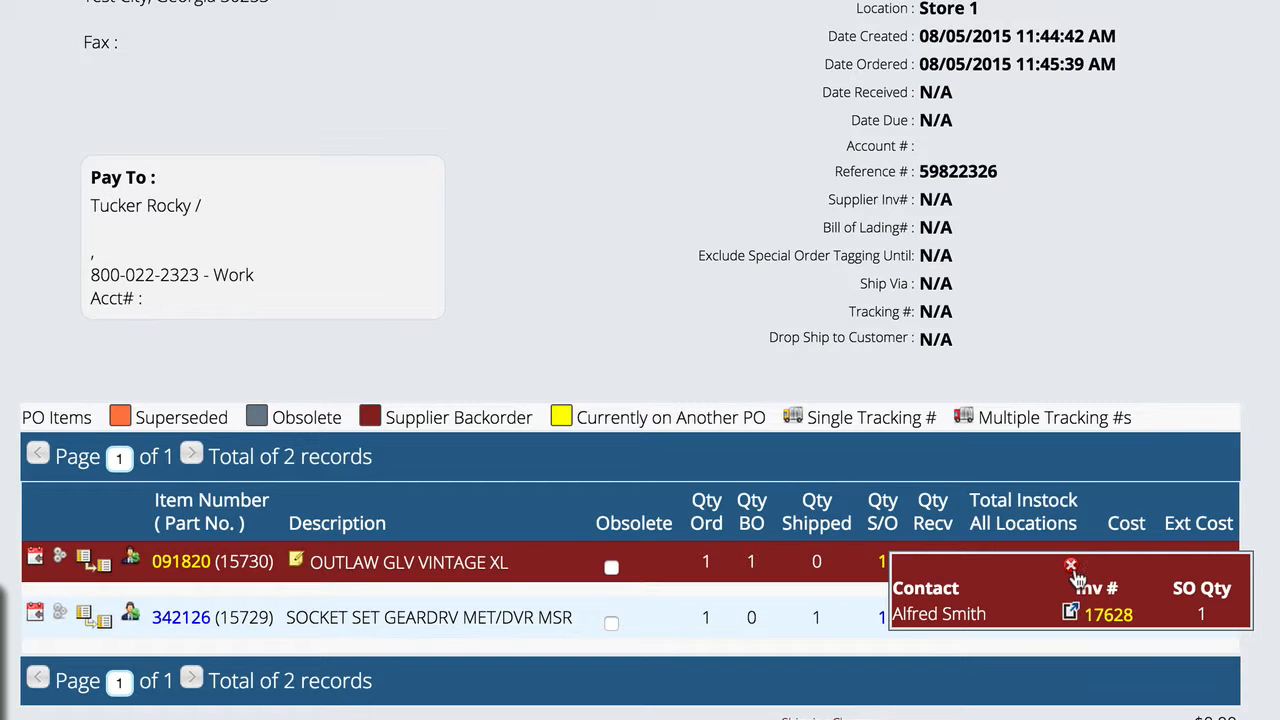
left_click(1071, 566)
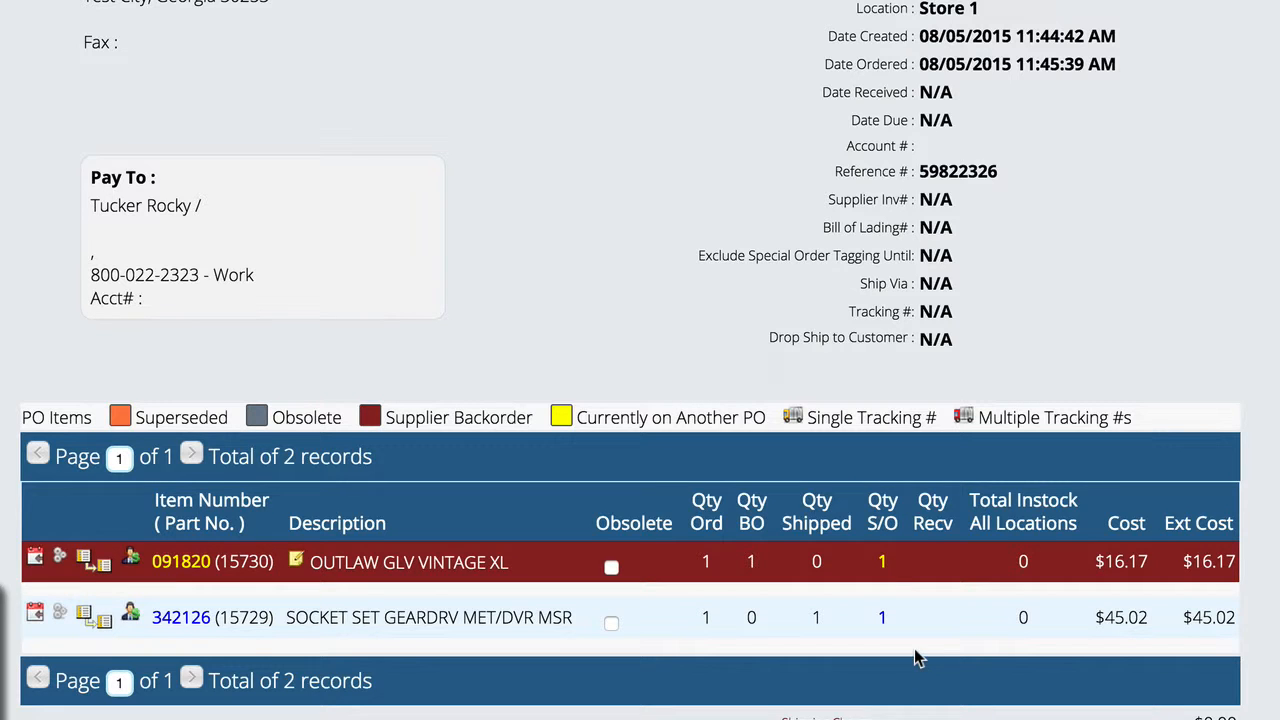
scroll(903, 568, "up", 1)
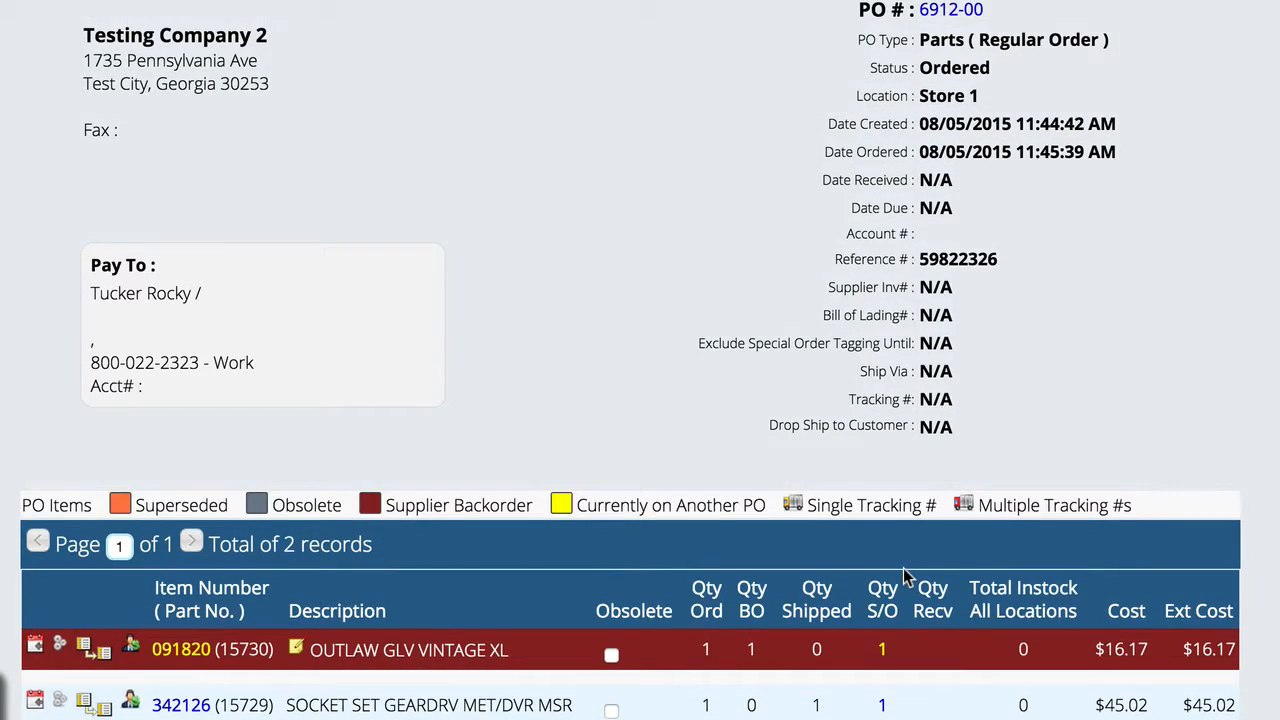
scroll(903, 575, "up", 1)
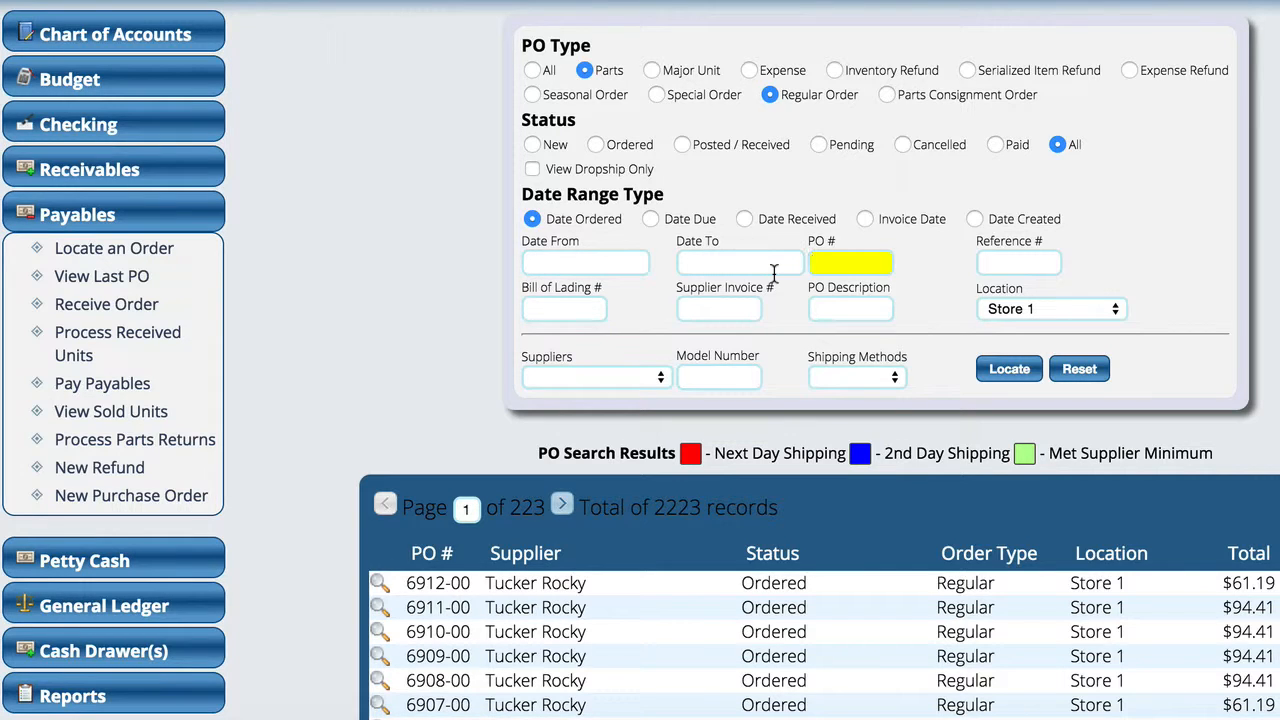
Find the earlier Tucker Rocky parts order for boots 455404 by its PO number, open it, and highlight its reference number.
type("6897")
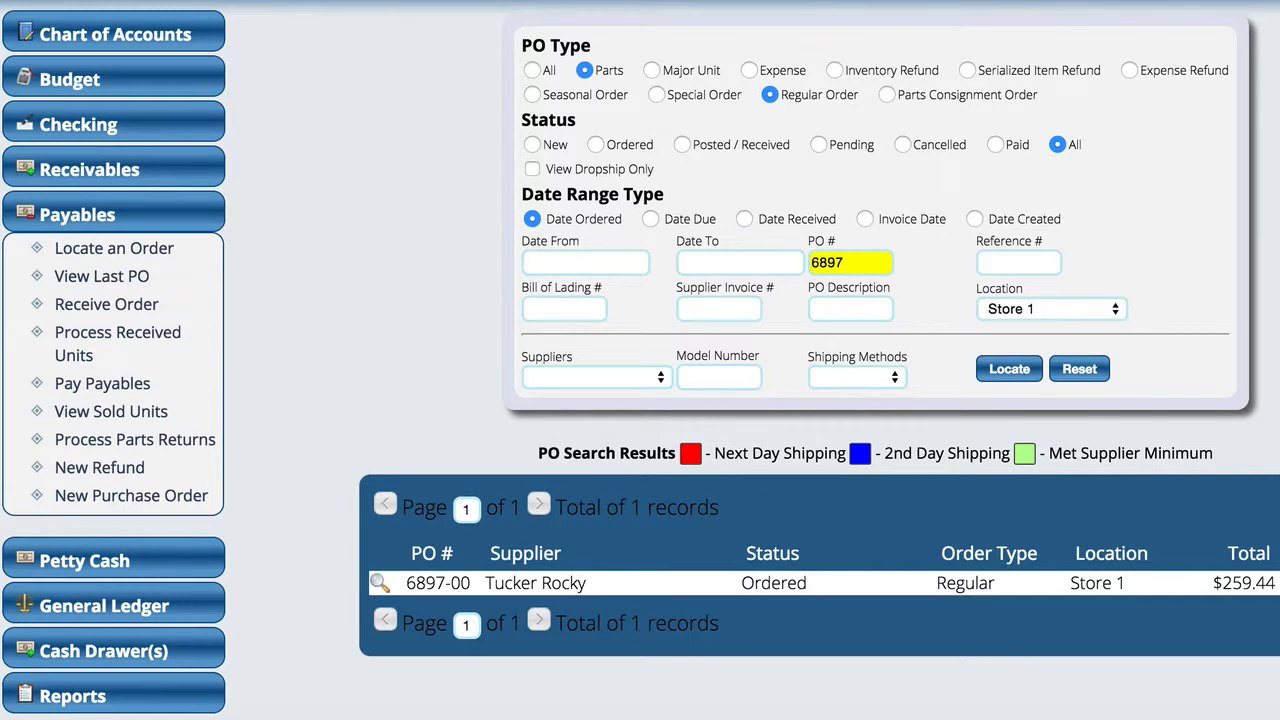
left_click(378, 587)
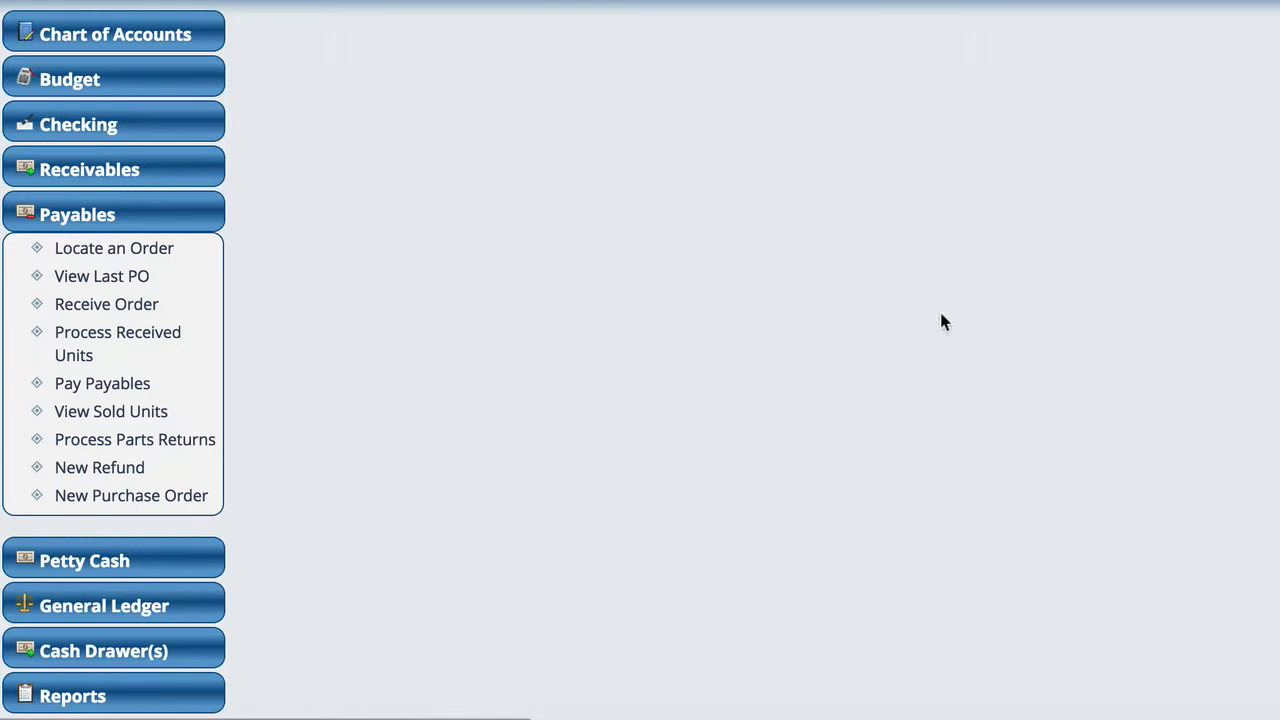
scroll(823, 449, "down", 3)
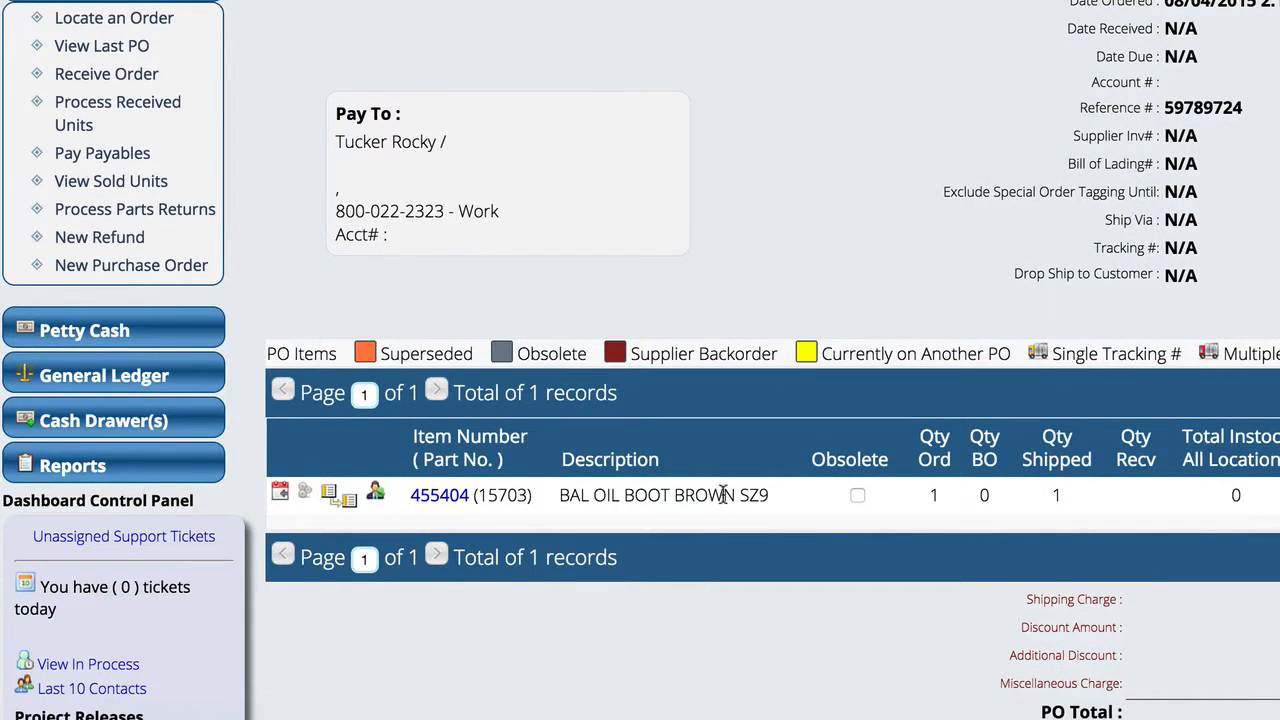
double_click(1196, 107)
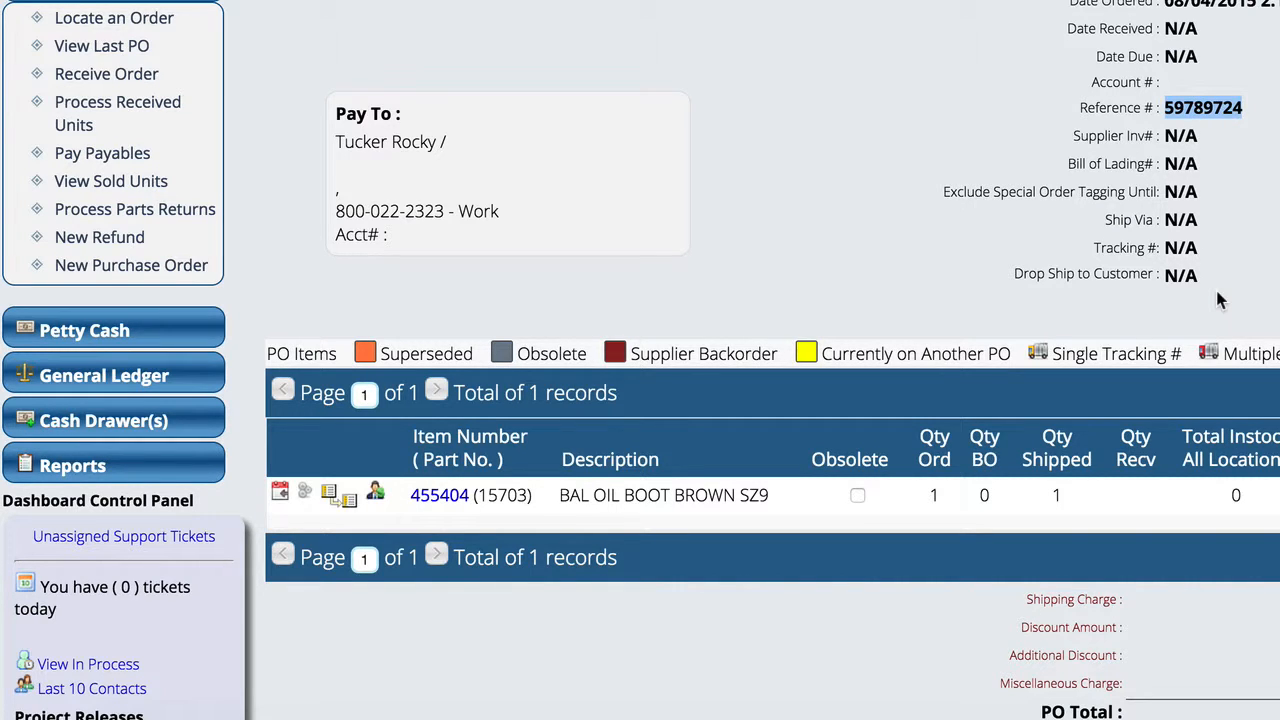
Request the supplier's order status for the open boot purchase order and view the tracking information of item 455404.
scroll(816, 270, "up", 3)
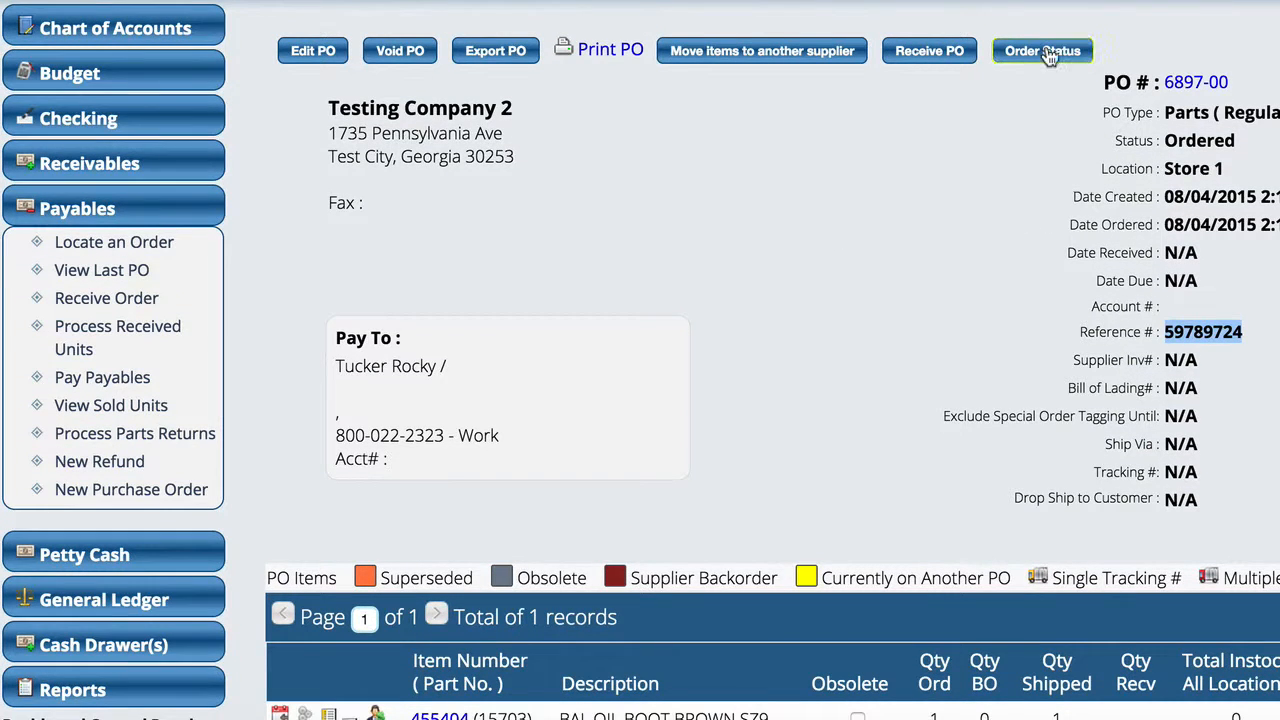
left_click(1044, 60)
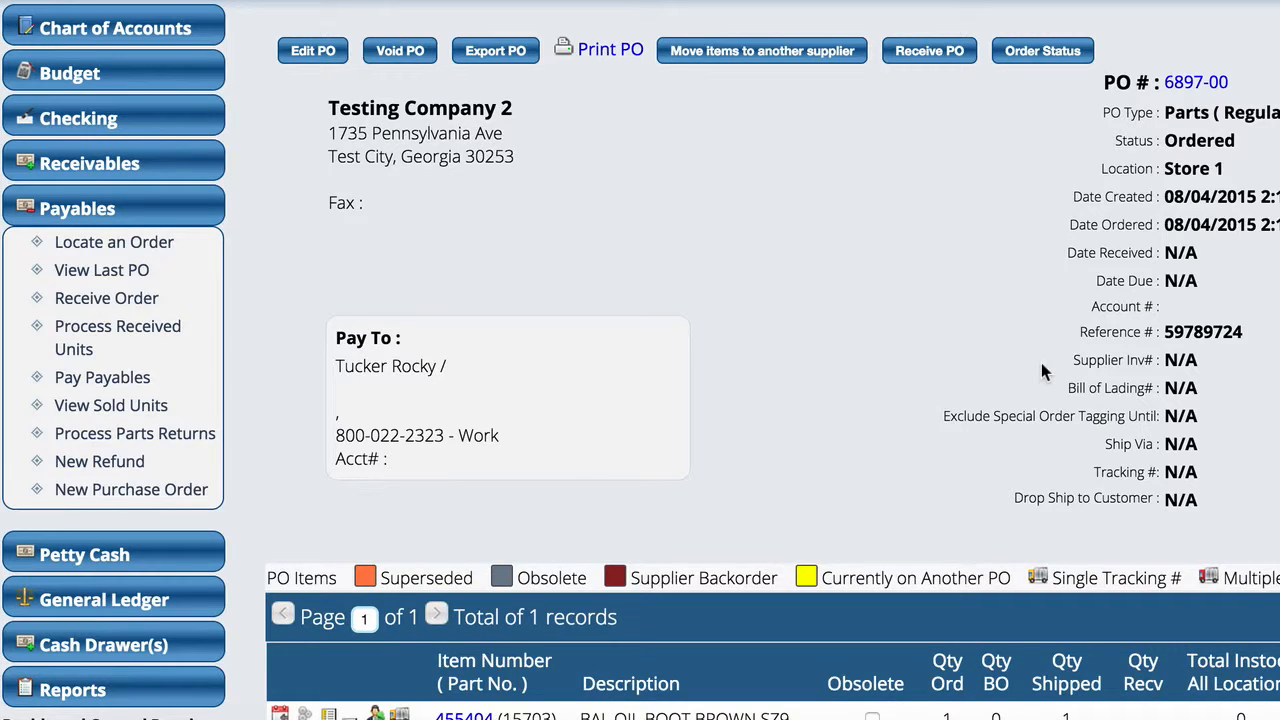
scroll(1041, 365, "down", 3)
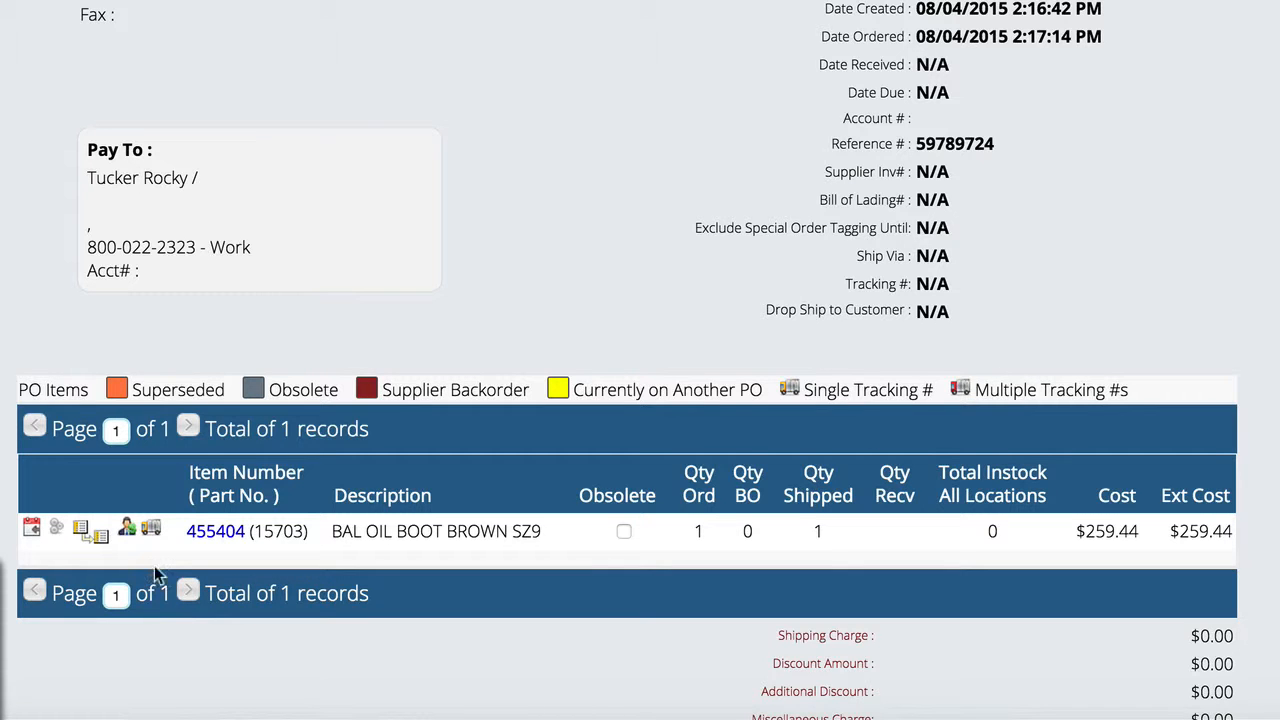
left_click(152, 534)
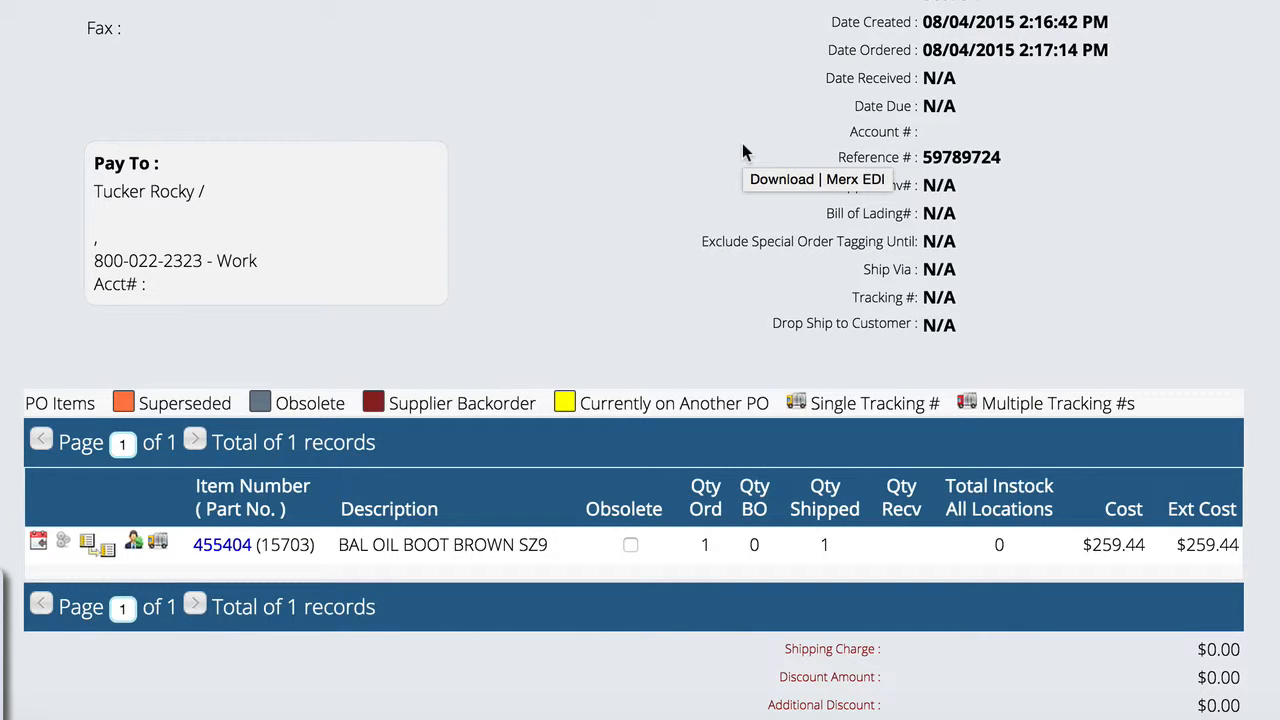
scroll(735, 150, "up", 4)
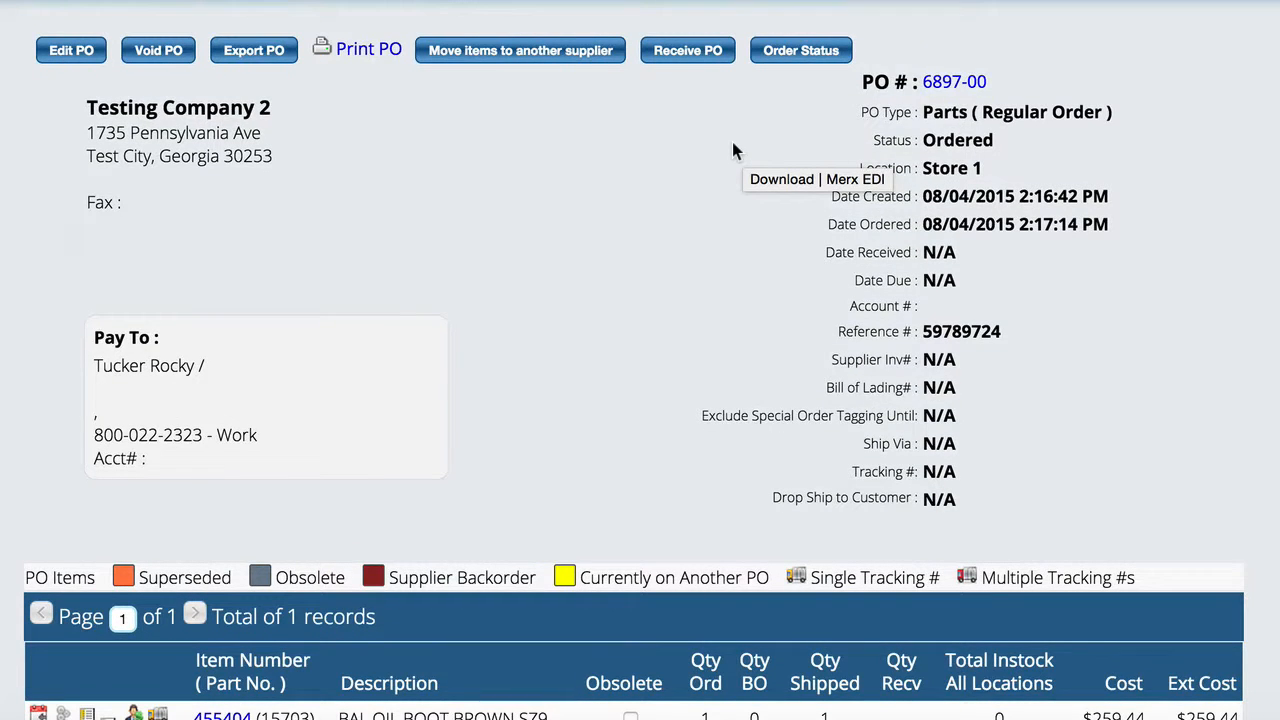